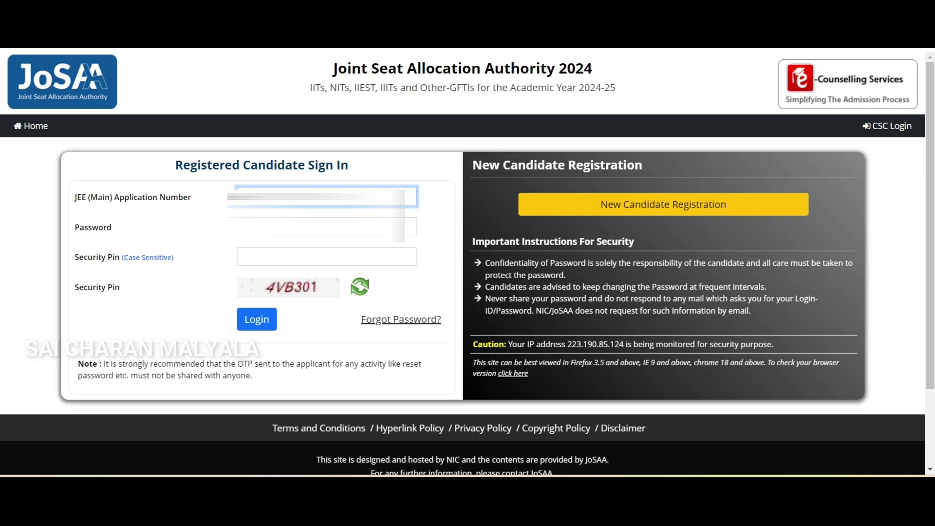
Enter the account password and the security pin on the login form
left_click(321, 227)
key("Caps_Lock")
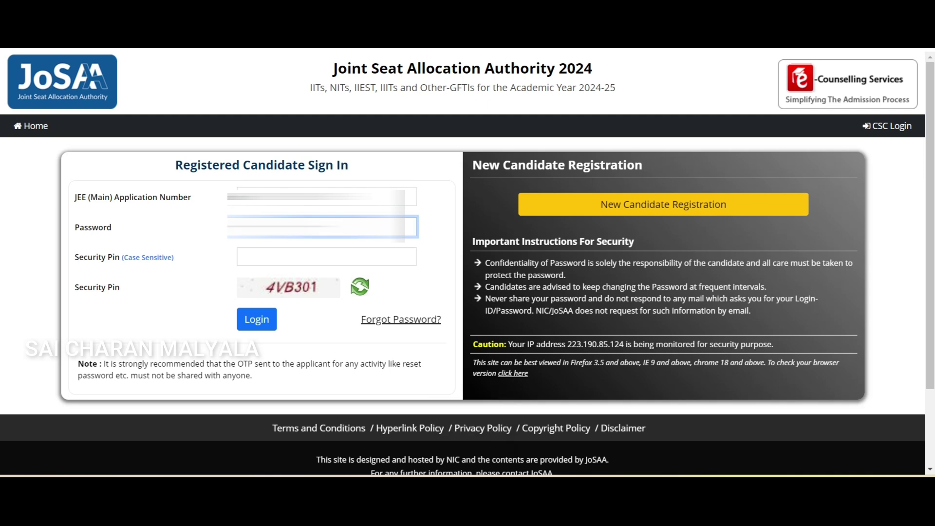
left_click(326, 257)
key("Caps_Lock")
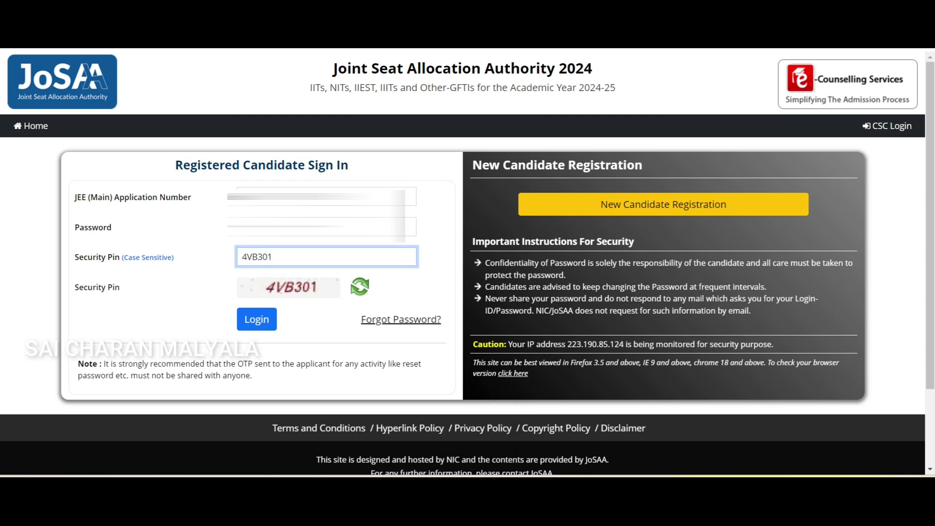
Log in and verify the sign-in with the OTP from the popup
left_click(257, 319)
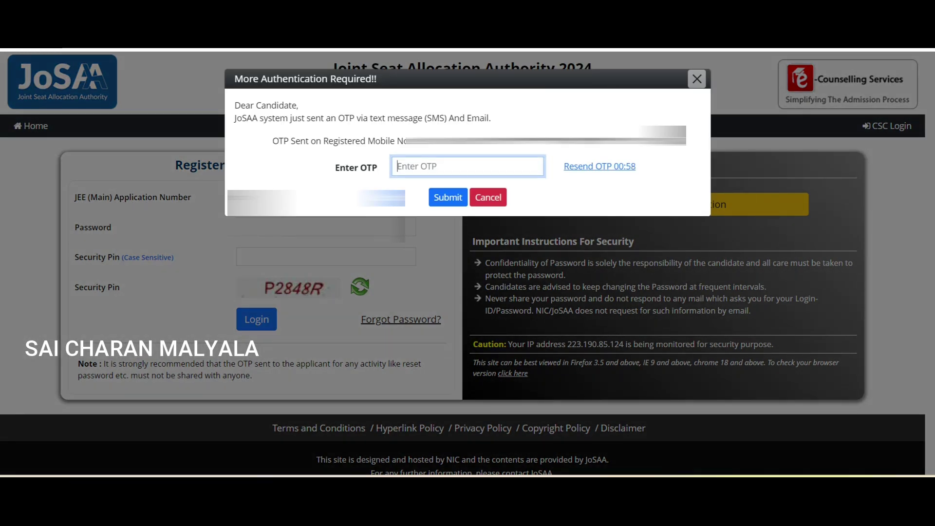
type("••••••")
key("Return")
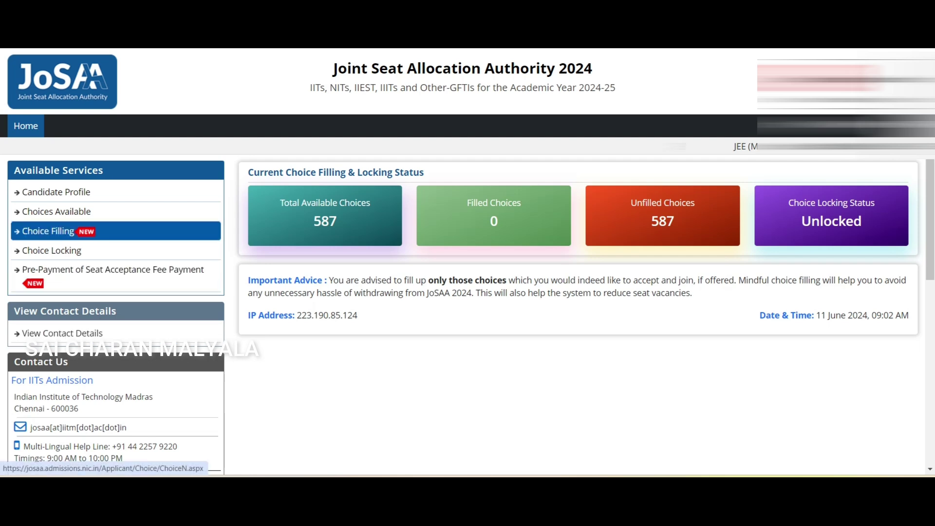
Open Choice Filling and pass its OTP authentication to reach the 587 available choices
left_click(49, 231)
left_click(467, 179)
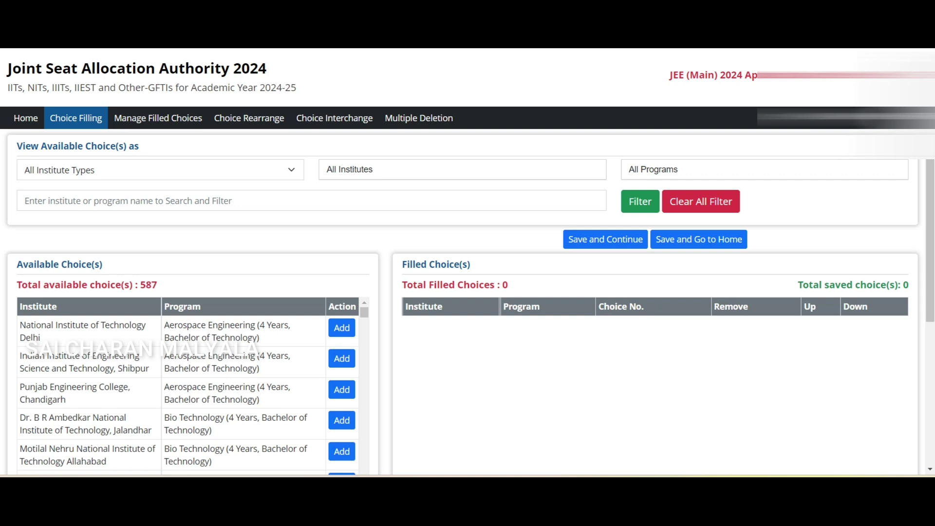
left_click(161, 170)
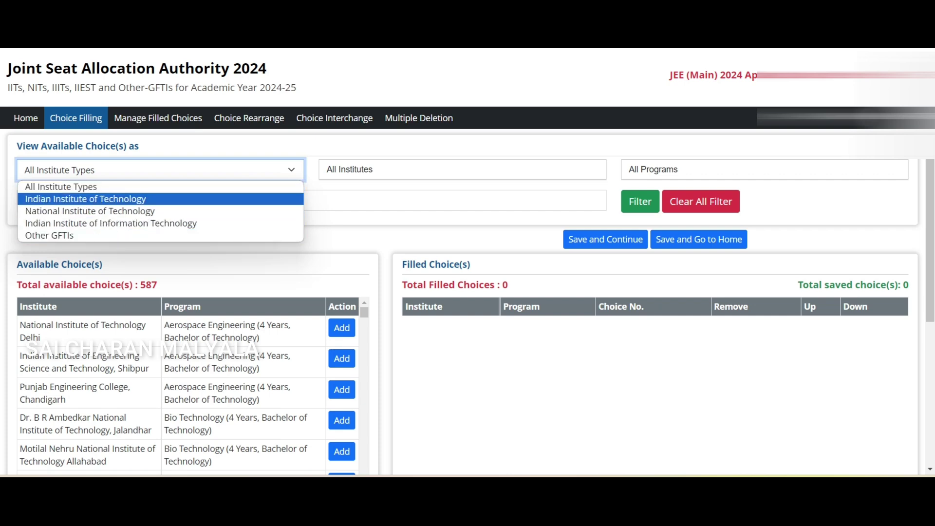
Set the institute type filter to National Institute of Technology
left_click(86, 199)
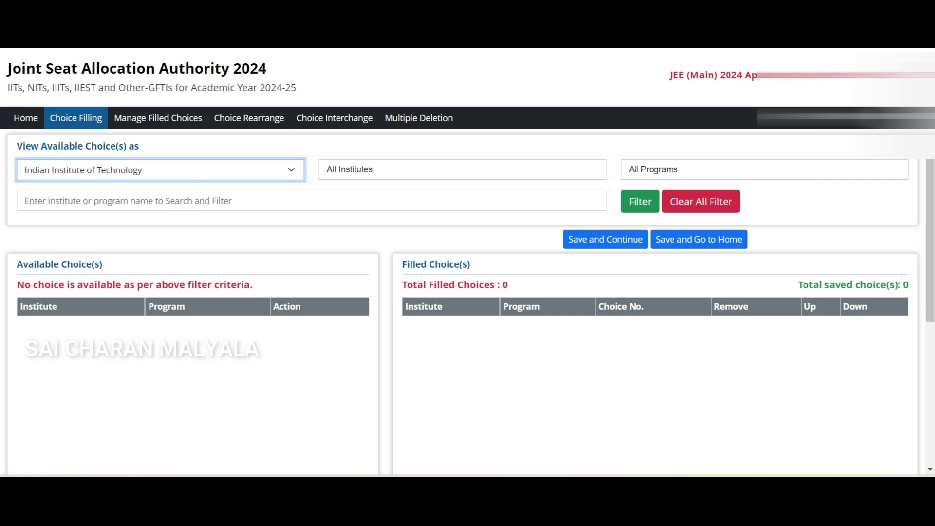
scroll(467, 263, "down", 3)
scroll(467, 263, "up", 2)
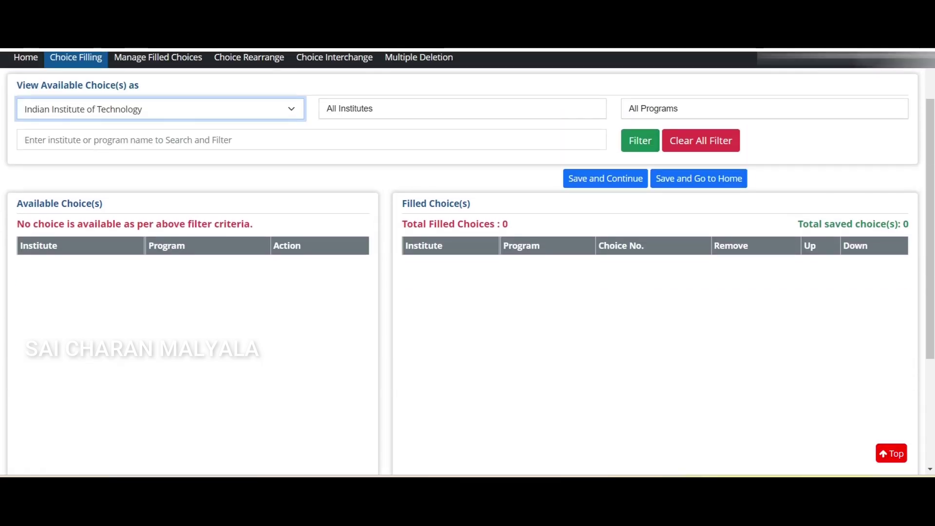
key("alt+Down")
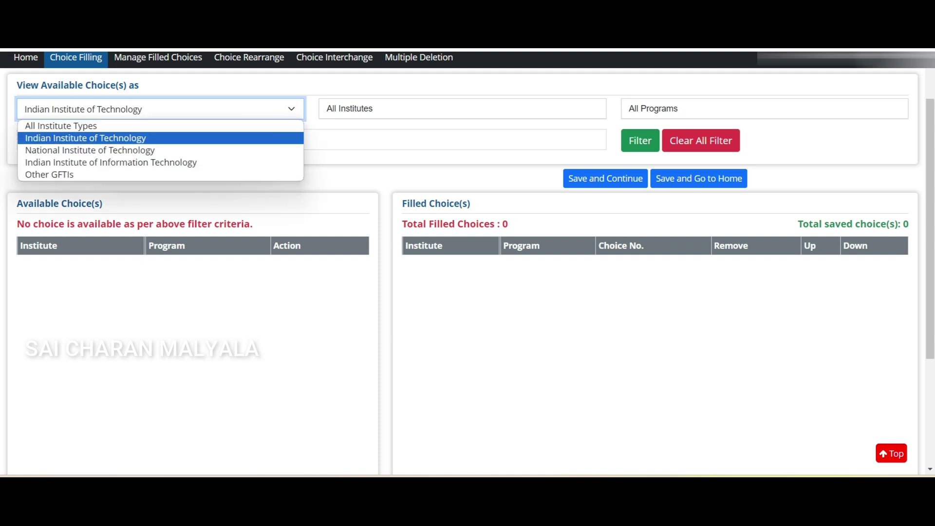
key("Down")
key("Return")
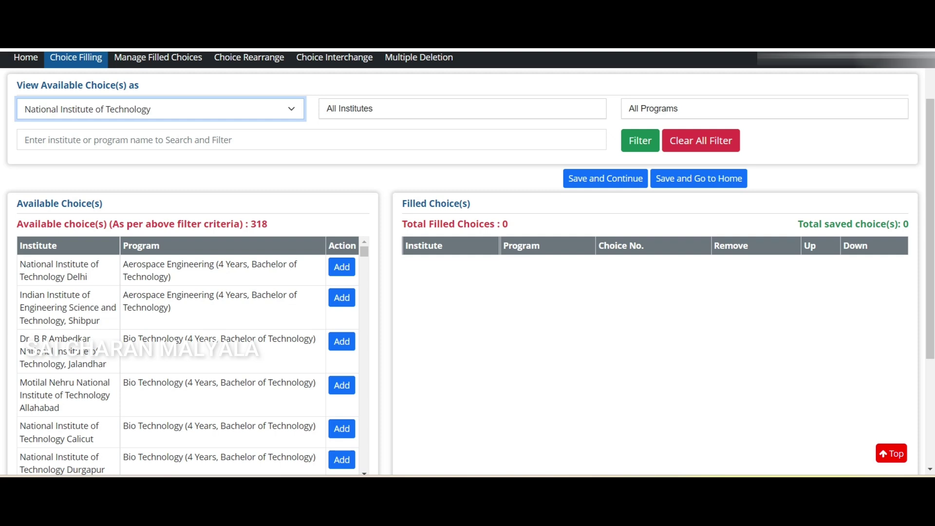
Search 'WARA' and filter to National Institute of Technology, Warangal's 14 programs
key("Tab")
key("alt+Down")
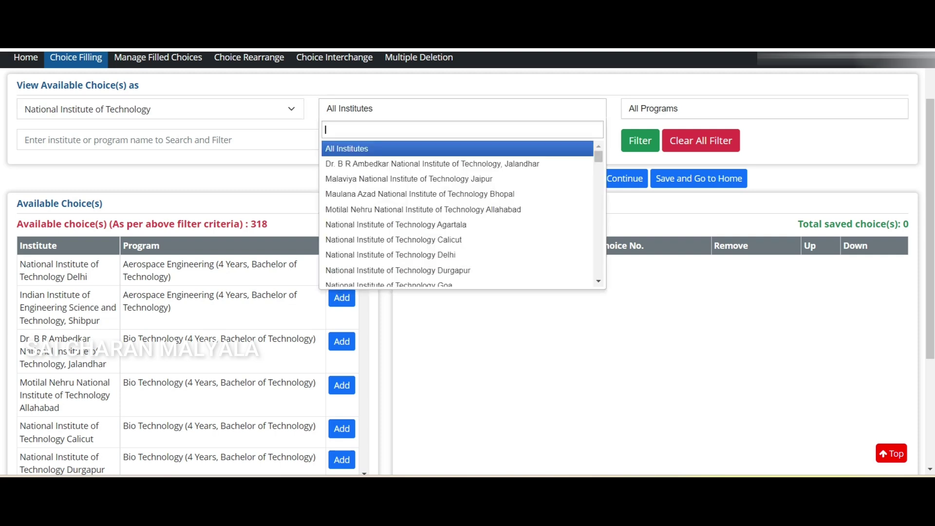
type("WARA")
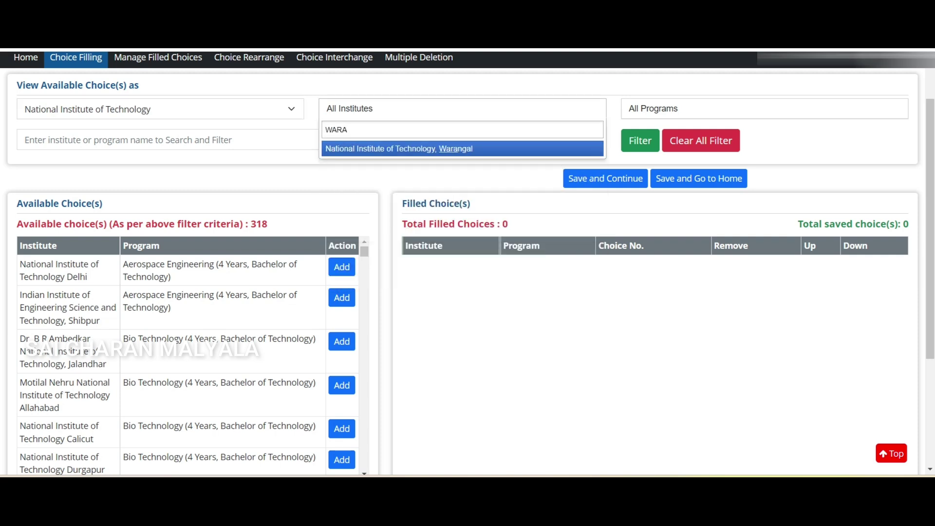
key("Return")
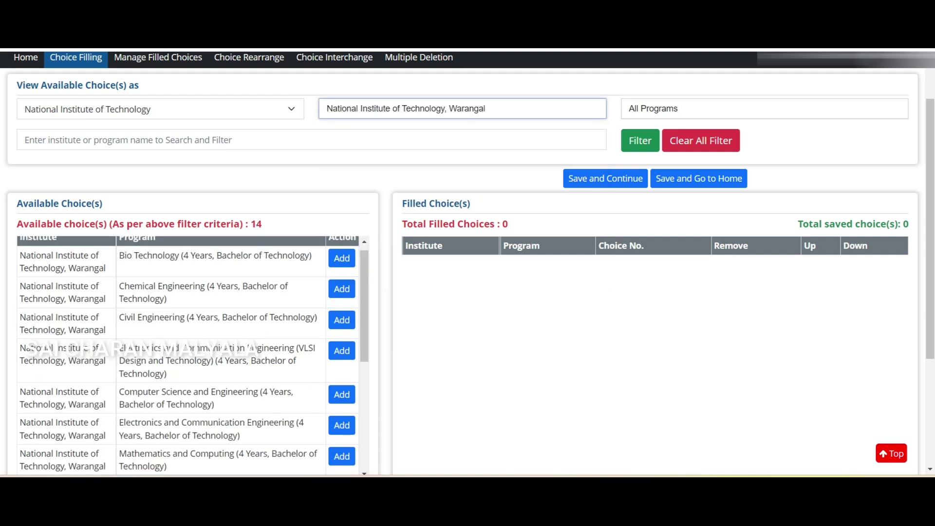
scroll(193, 356, "down", 8)
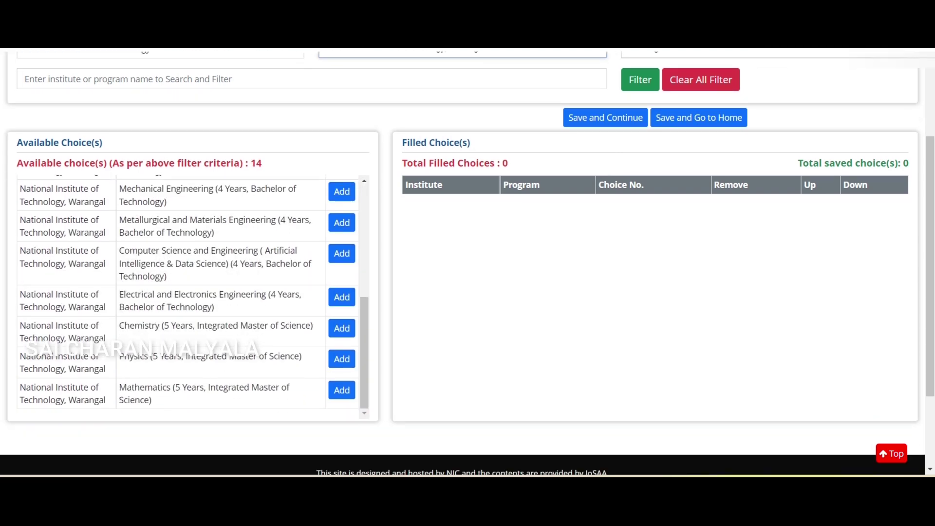
scroll(192, 292, "up", 8)
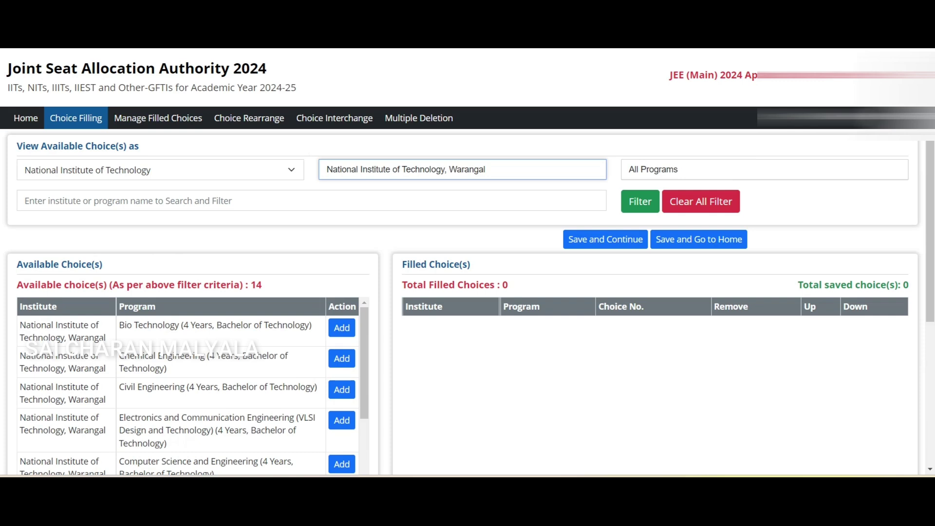
Try the CSE program filter, then reset it to show all programs
left_click(765, 169)
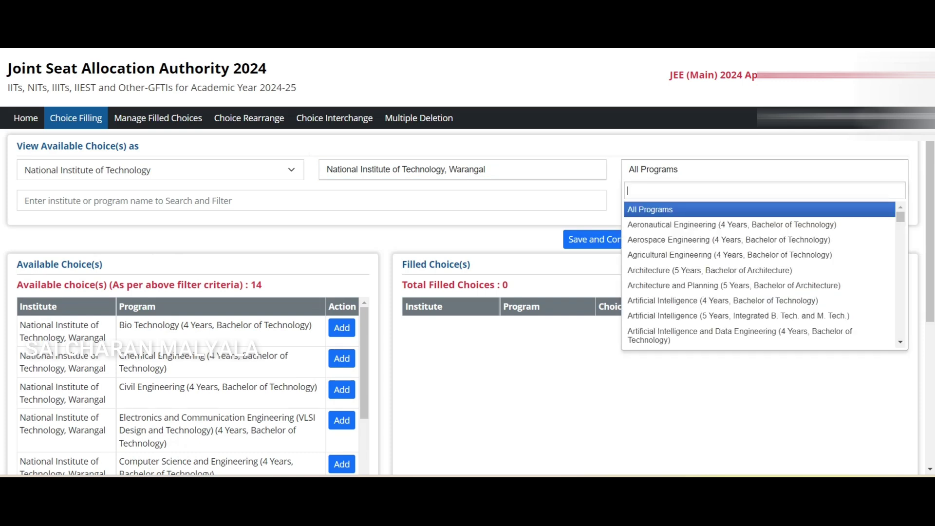
type("CSE")
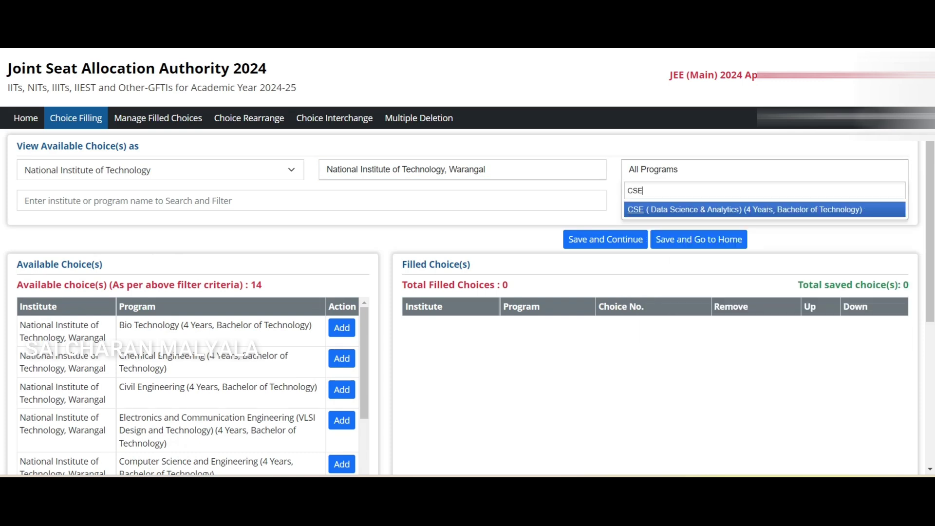
key("Return")
left_click(700, 201)
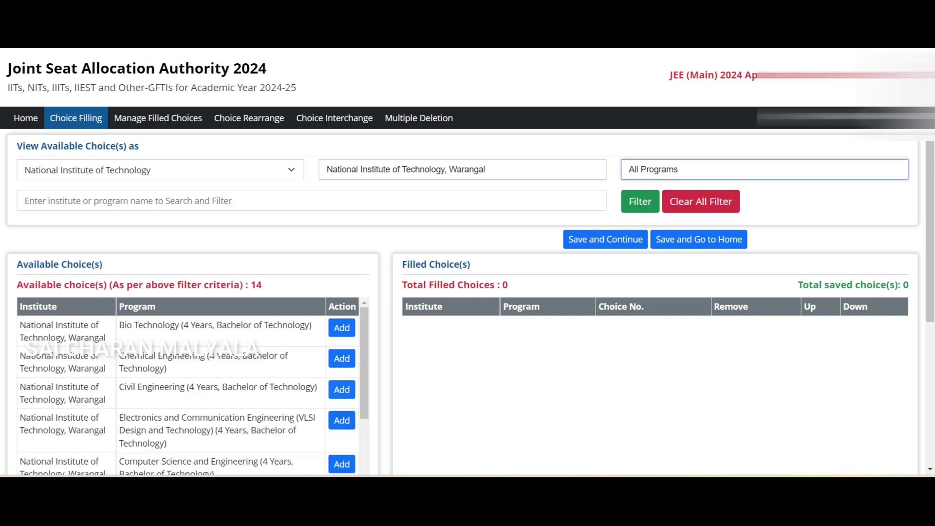
scroll(193, 385, "down", 3)
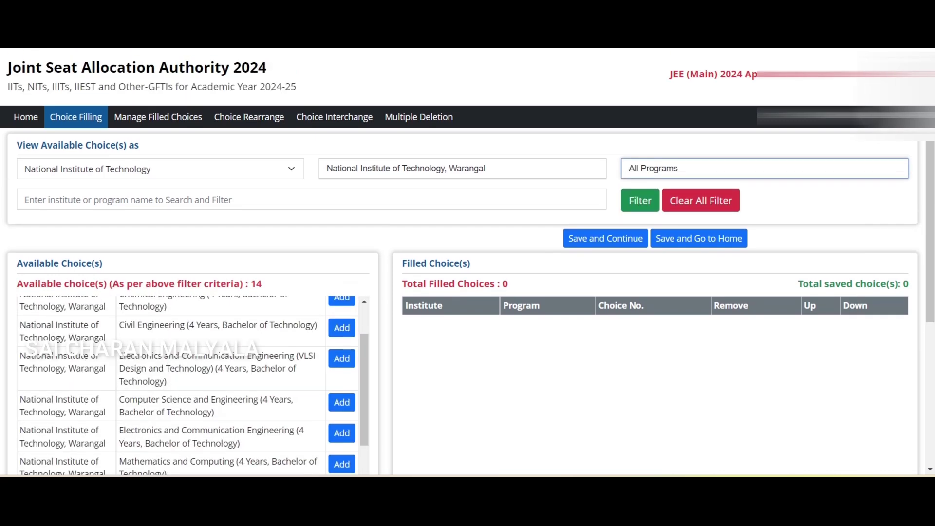
scroll(652, 385, "down", 5)
scroll(193, 195, "up", 3)
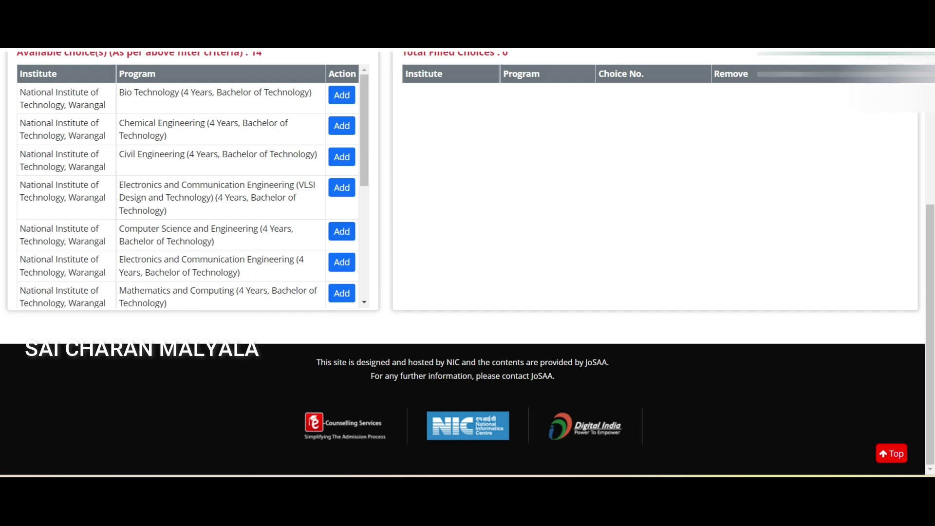
Add Warangal's Computer Science and Electronics and Communication Engineering as choices 1 and 2
left_click(342, 231)
scroll(193, 360, "down", 2)
scroll(342, 324, "down", 3)
scroll(342, 323, "up", 3)
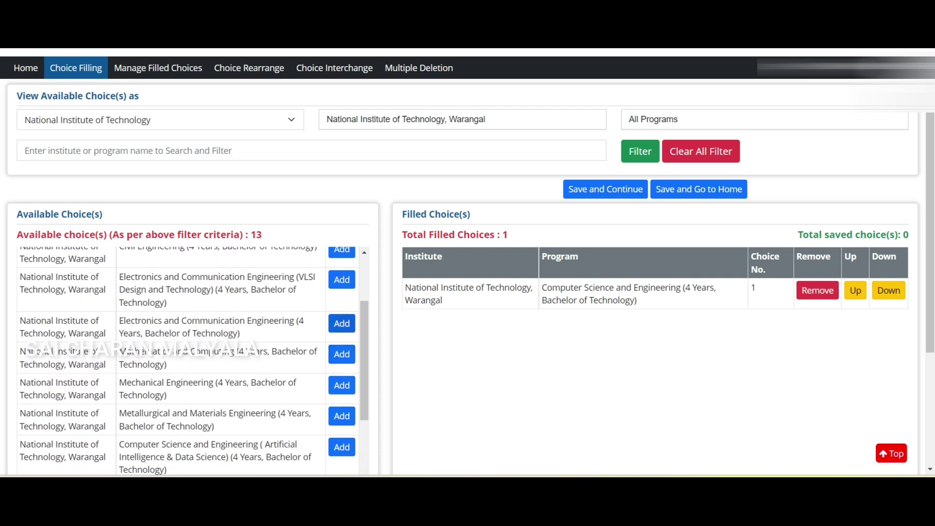
left_click(342, 323)
scroll(342, 354, "down", 3)
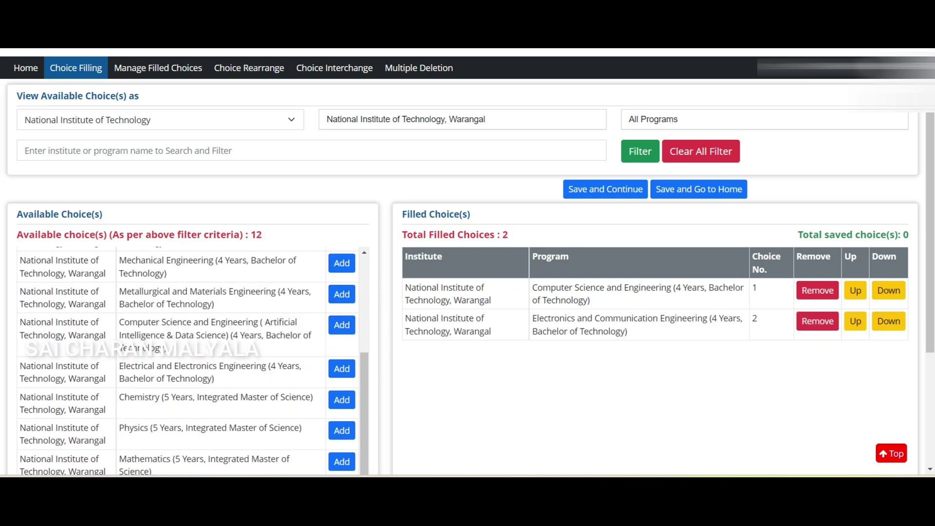
scroll(653, 341, "down", 2)
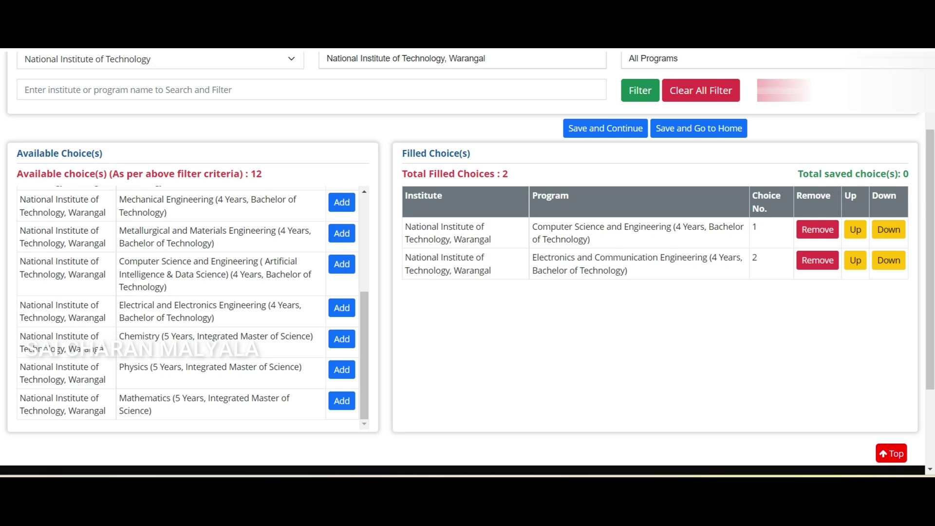
scroll(342, 308, "up", 3)
scroll(342, 307, "down", 3)
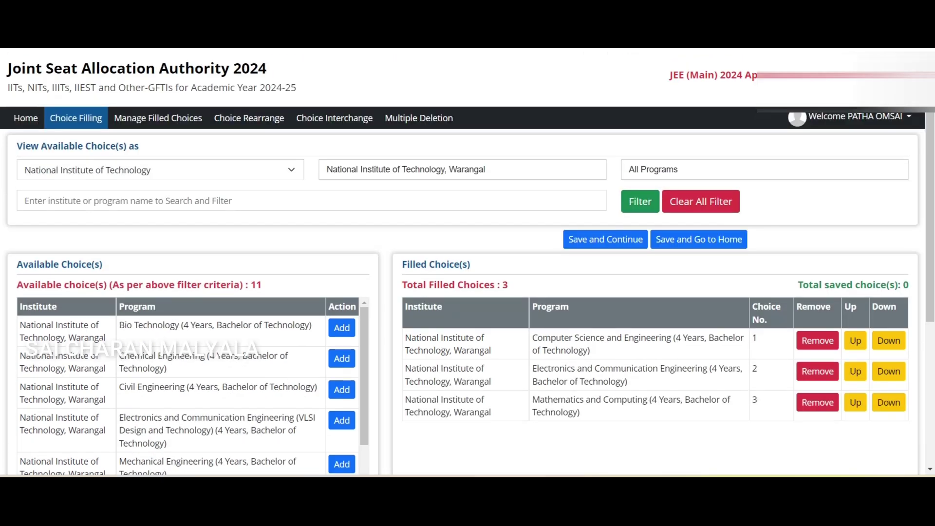
Add Warangal's Mathematics and Computing as choice 3, then filter to NIT Surathkal via 'SURAT'
left_click(463, 169)
type("SURAT")
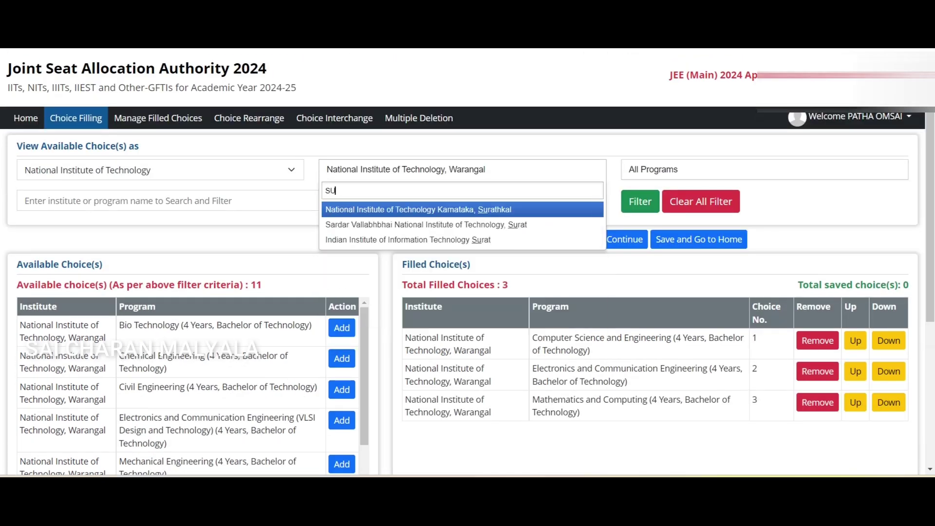
key("Return")
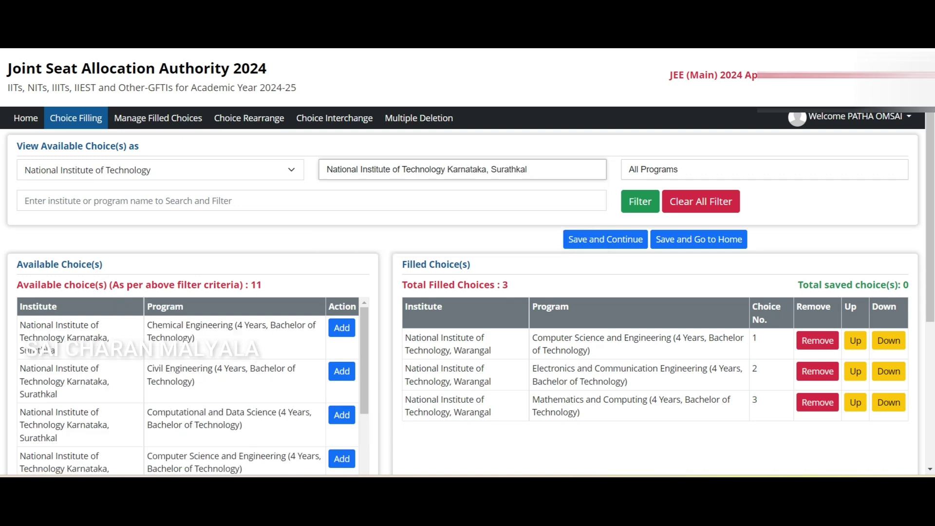
Add Surathkal's Computational and Data Science, CSE, IT and AI as choices 4–7
scroll(468, 263, "down", 4)
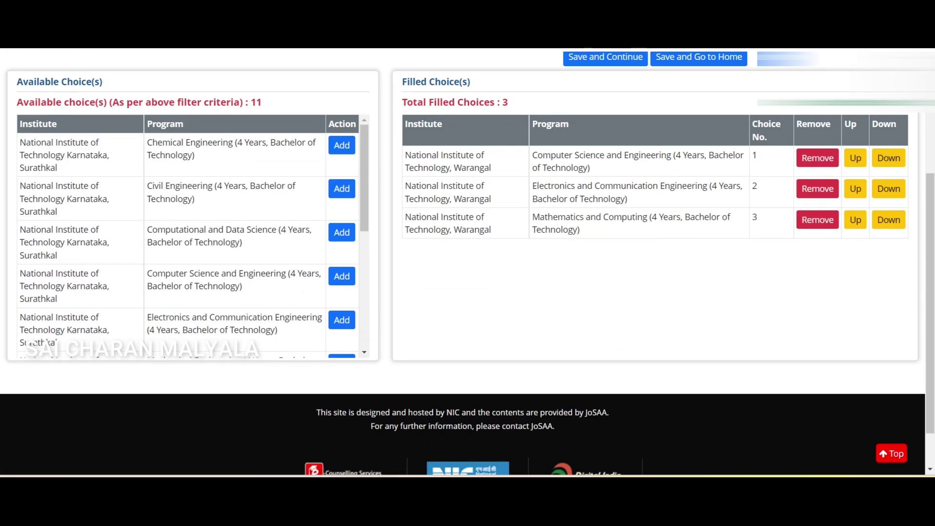
left_click(342, 232)
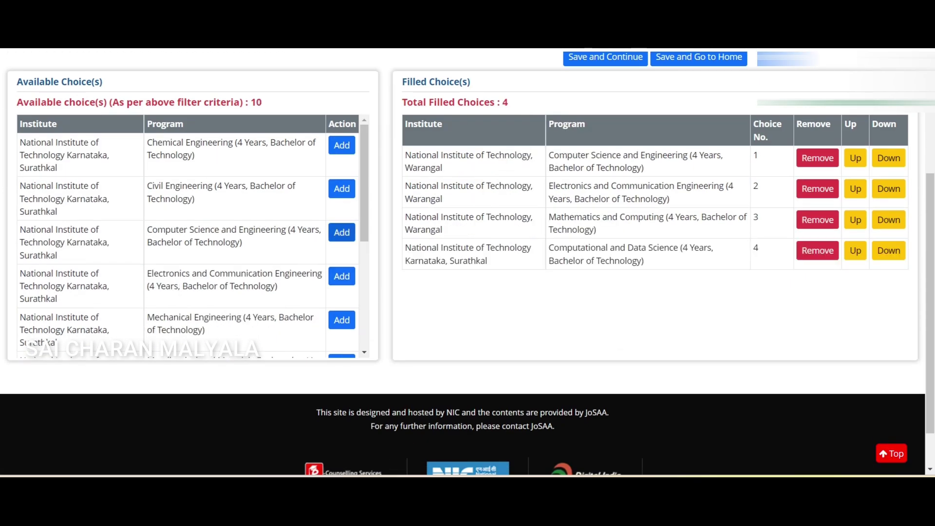
left_click(342, 233)
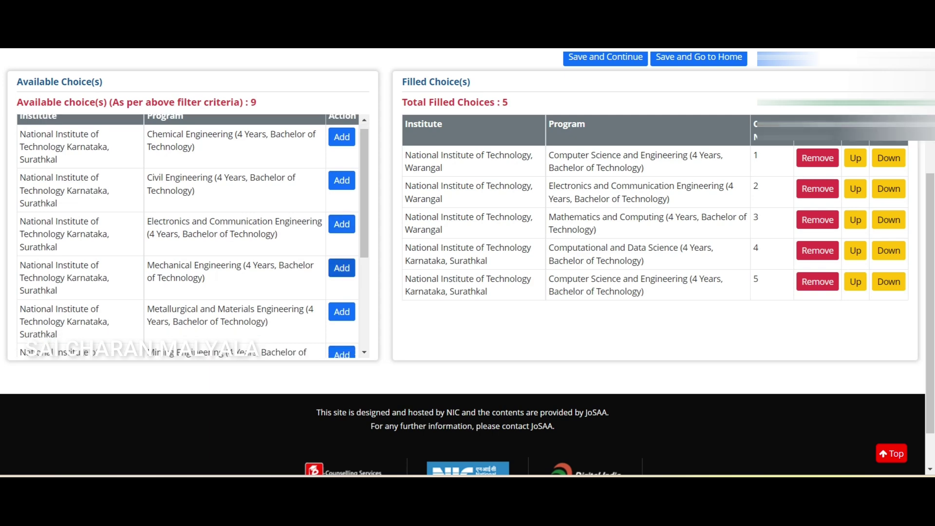
scroll(341, 285, "down", 3)
scroll(341, 285, "down", 1)
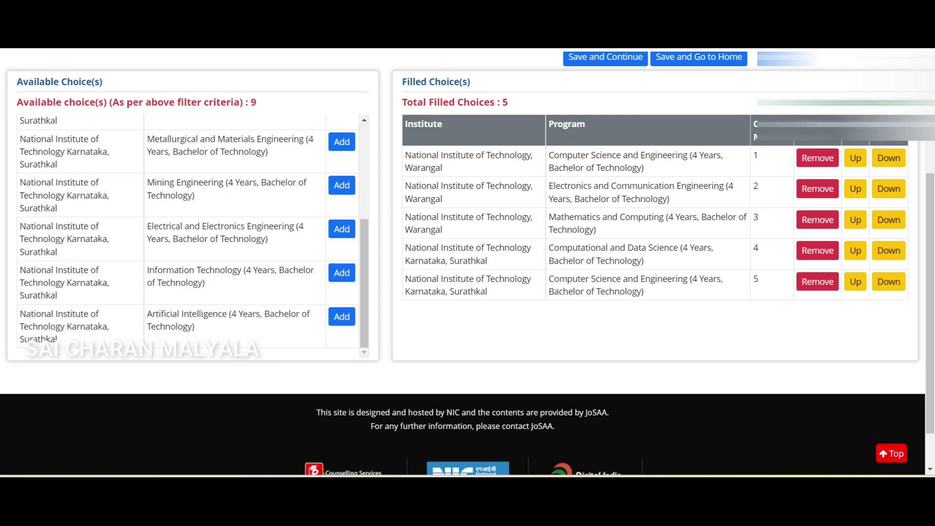
left_click(342, 272)
left_click(342, 315)
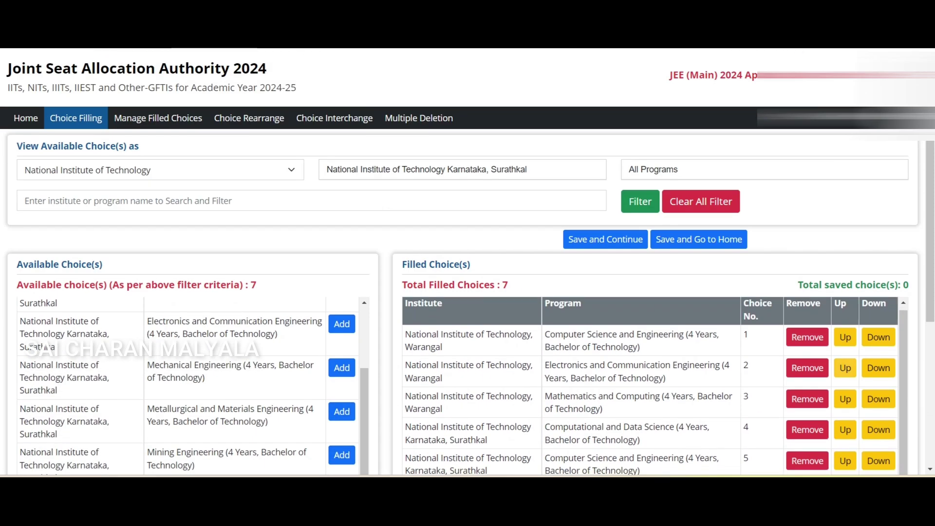
scroll(467, 263, "down", 1)
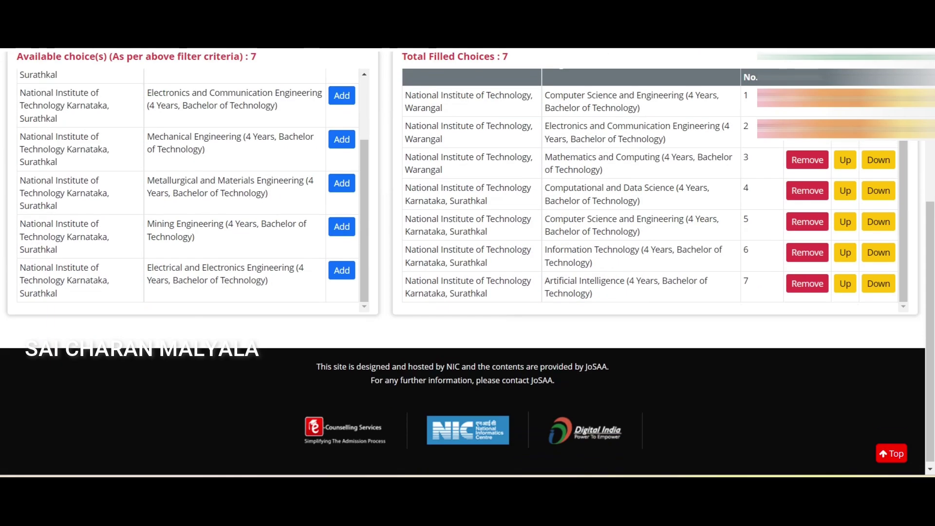
scroll(468, 263, "down", 1)
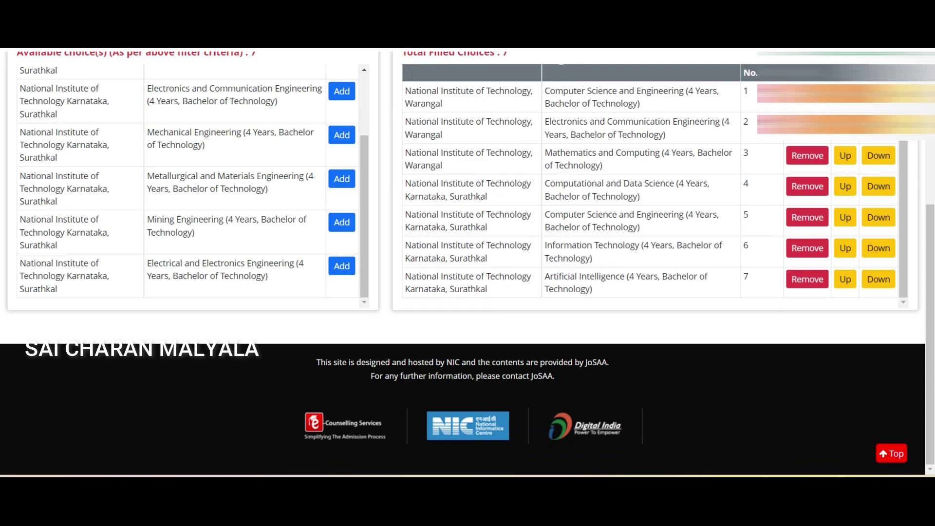
scroll(193, 185, "up", 8)
Filter the institute to NIT Tiruchirappalli by searching 'TIRI'
left_click(463, 169)
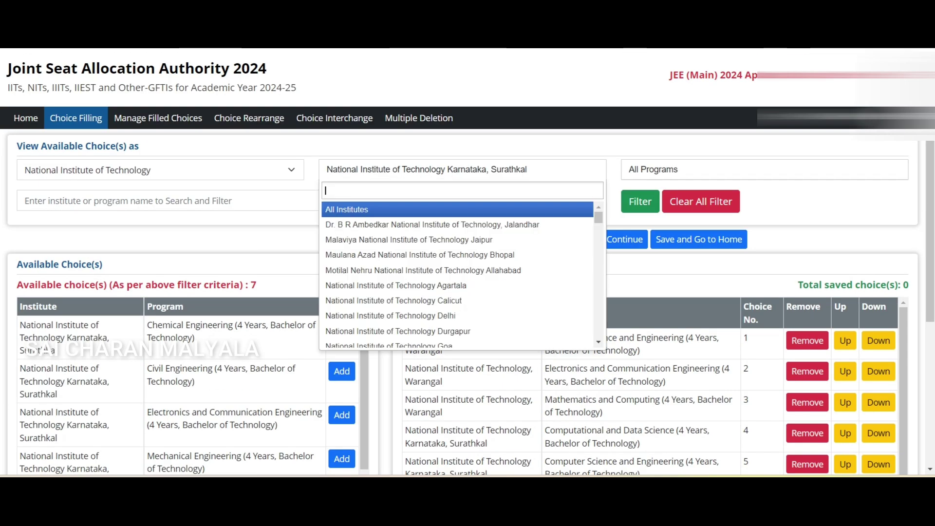
type("TIRI")
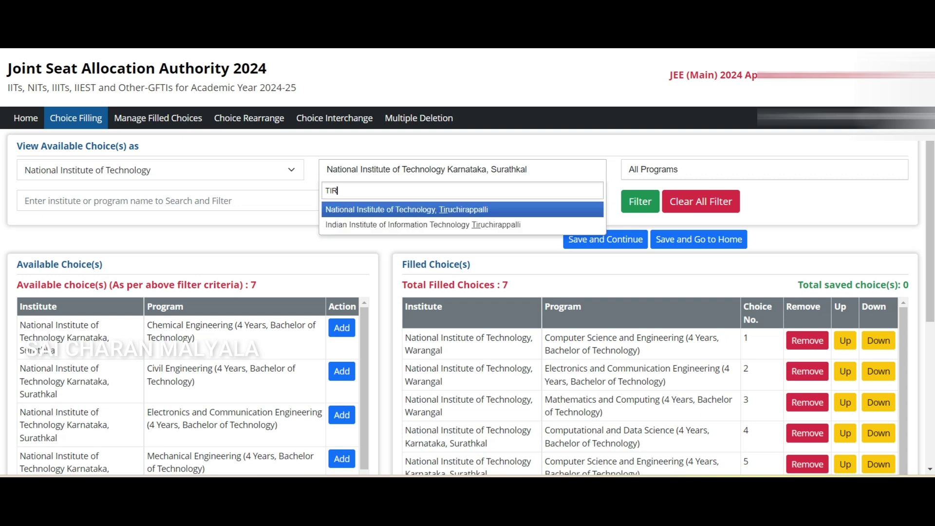
key("Return")
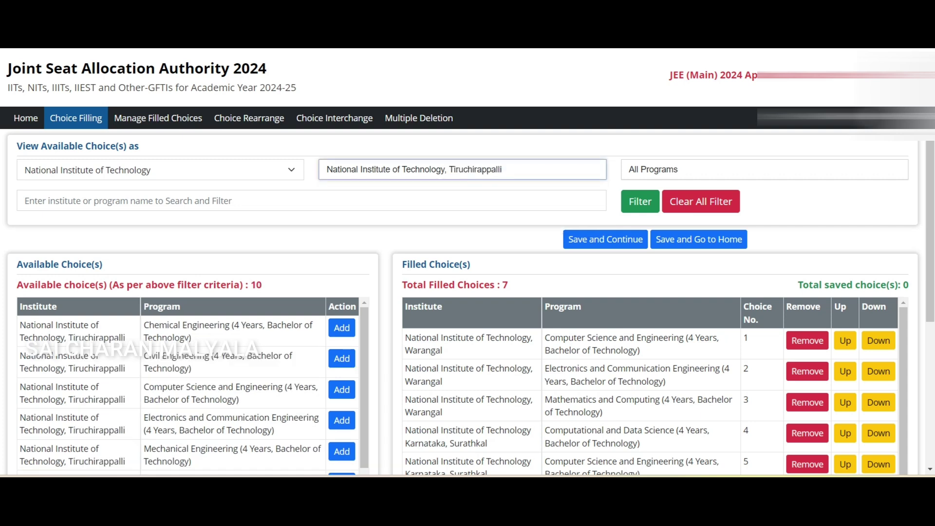
scroll(468, 263, "down", 5)
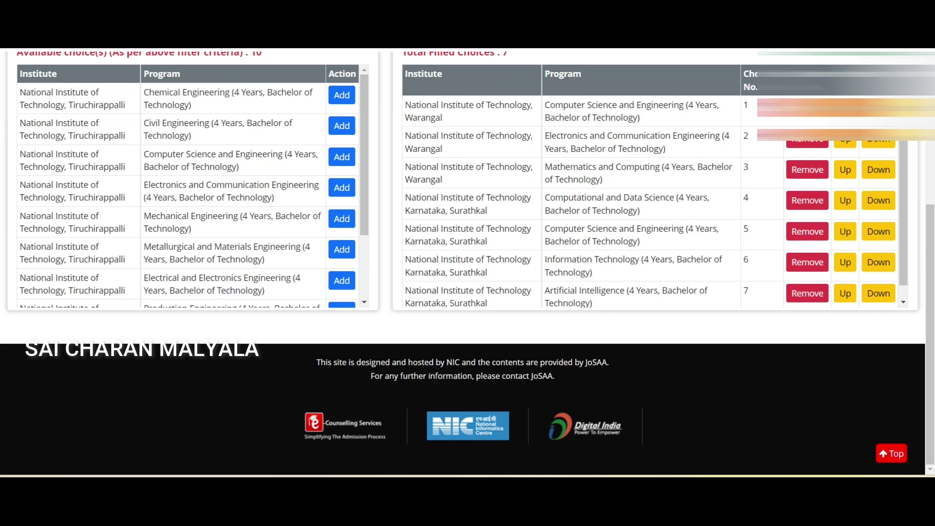
scroll(468, 263, "up", 3)
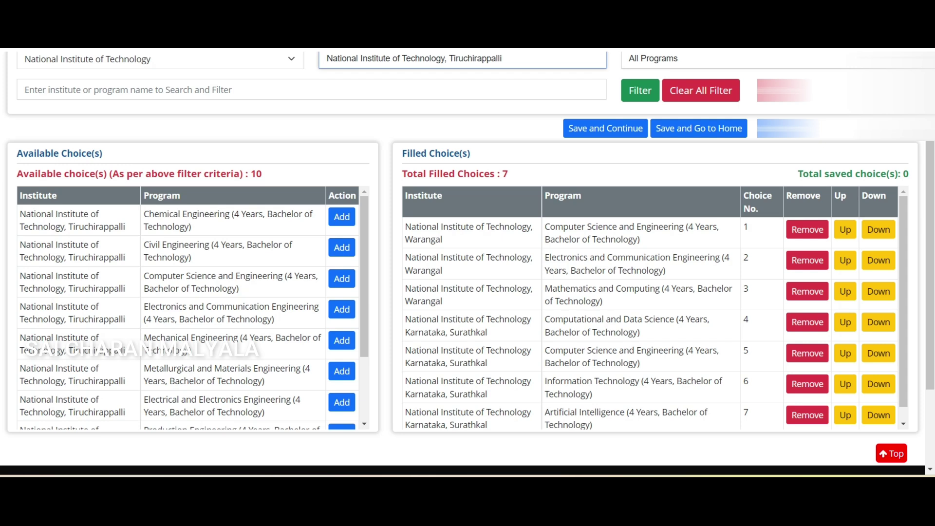
Add Tiruchirappalli's CSE, ECE, Electrical and Electronics, and Production Engineering as choices 8–11
left_click(341, 278)
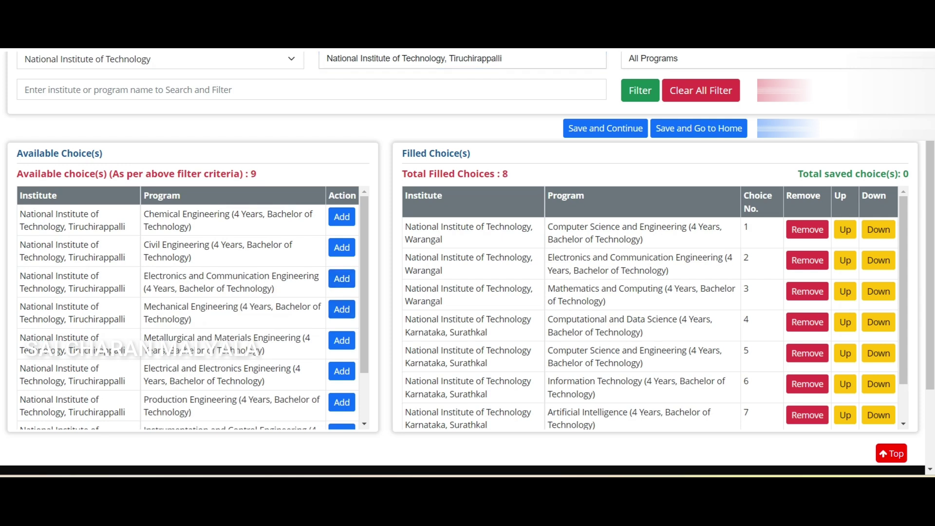
left_click(341, 279)
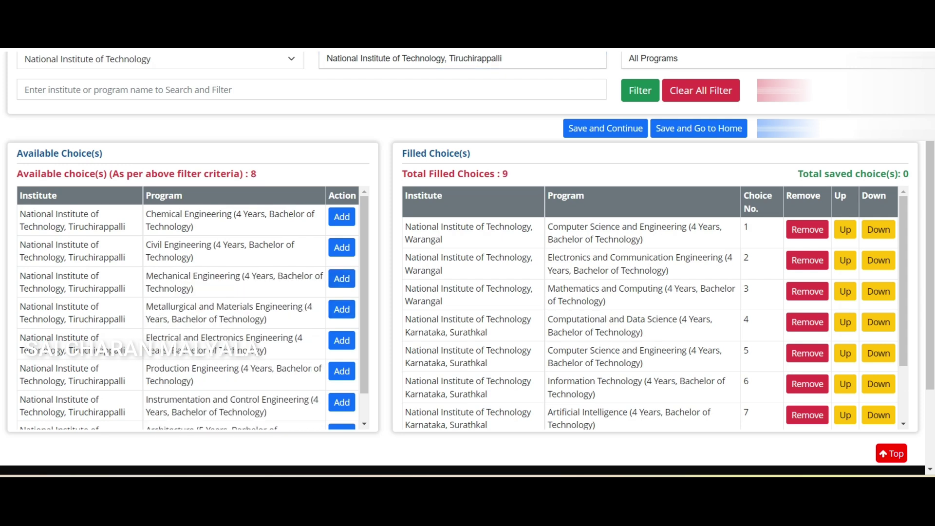
scroll(193, 307, "down", 1)
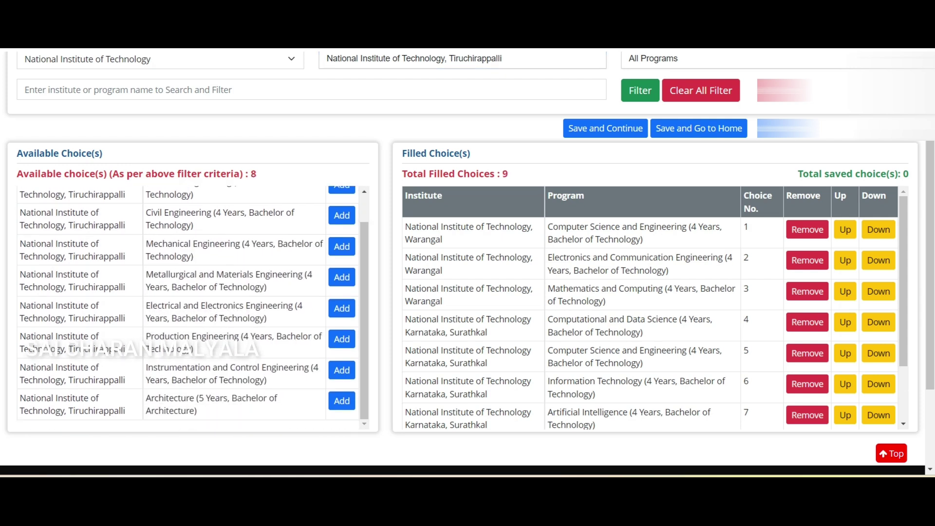
left_click(342, 307)
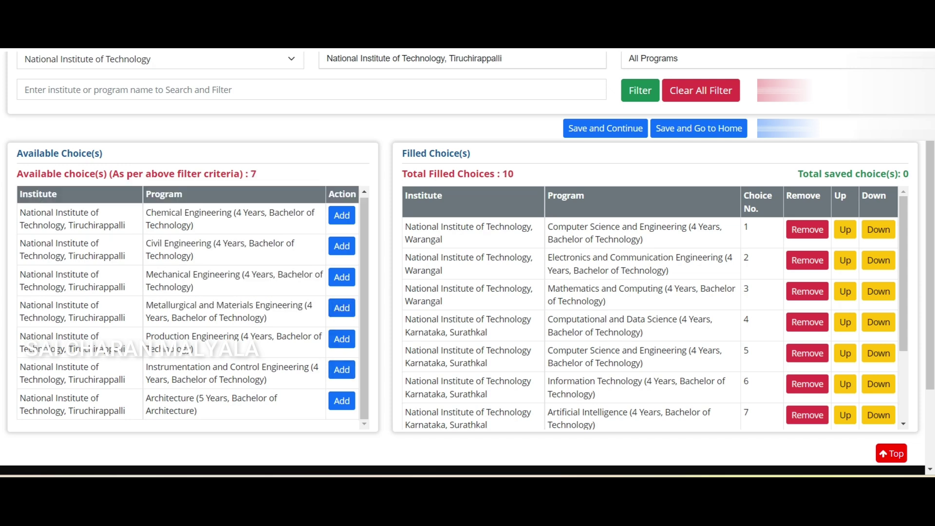
left_click(342, 339)
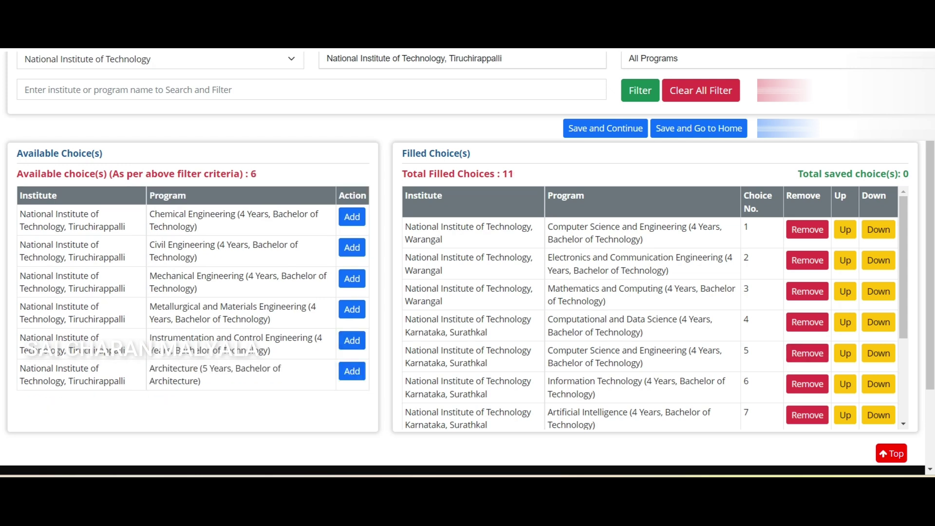
scroll(655, 307, "down", 3)
scroll(655, 307, "up", 3)
scroll(655, 307, "down", 3)
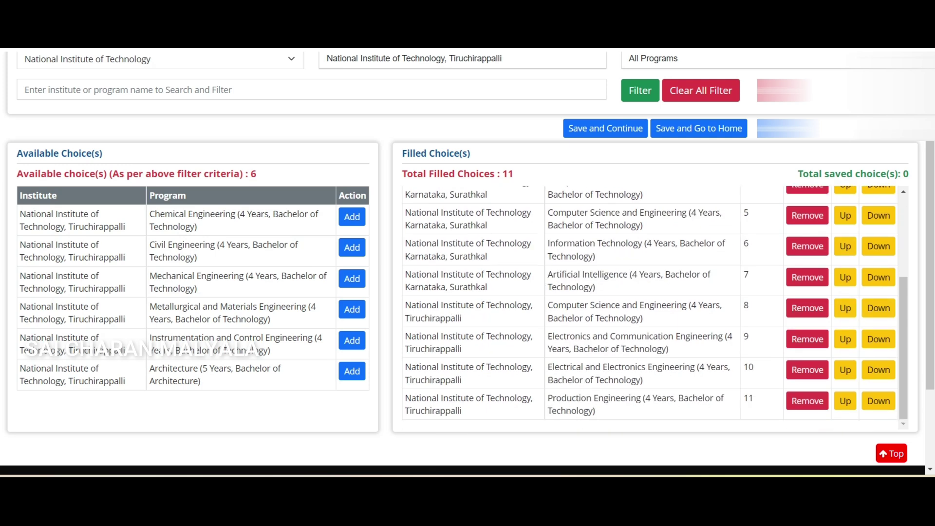
Move Tiruchirappalli CSE up from choice 8 to choice 1
left_click(846, 307)
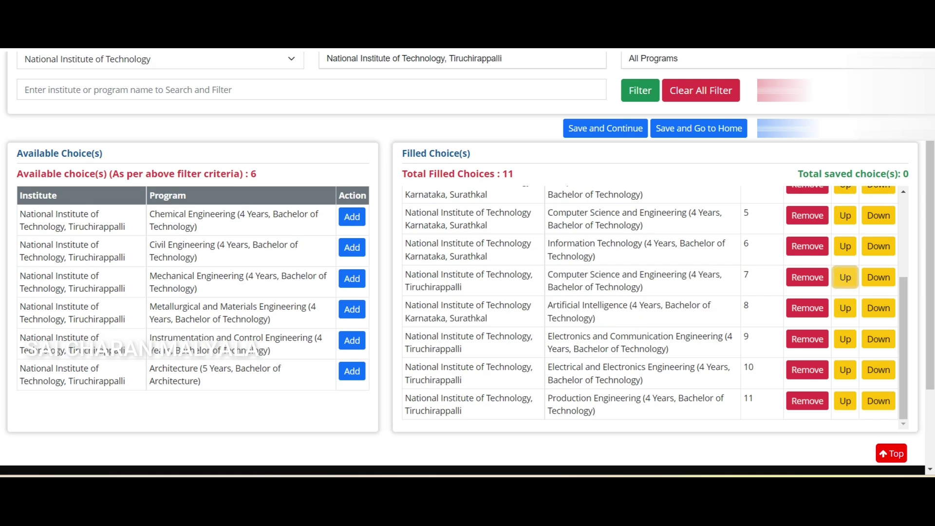
left_click(845, 277)
left_click(845, 246)
left_click(846, 269)
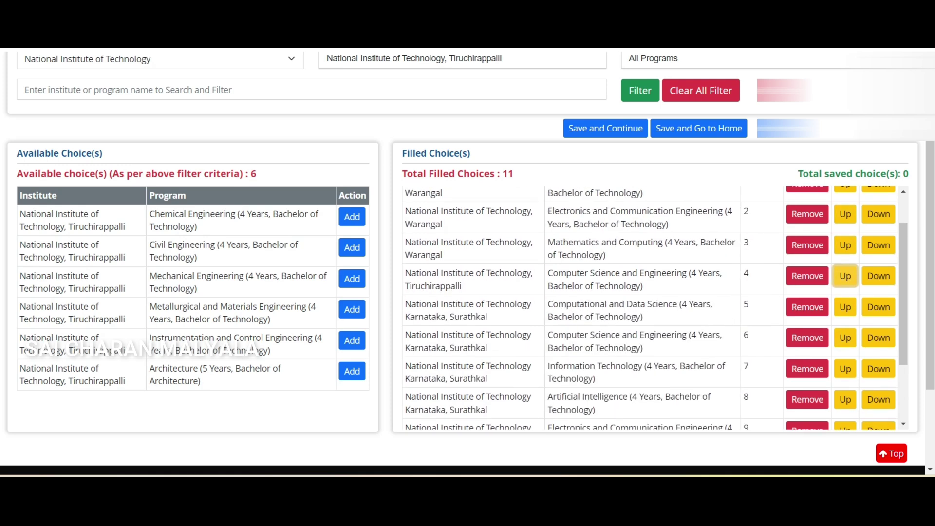
left_click(846, 245)
left_click(846, 260)
scroll(655, 307, "down", 3)
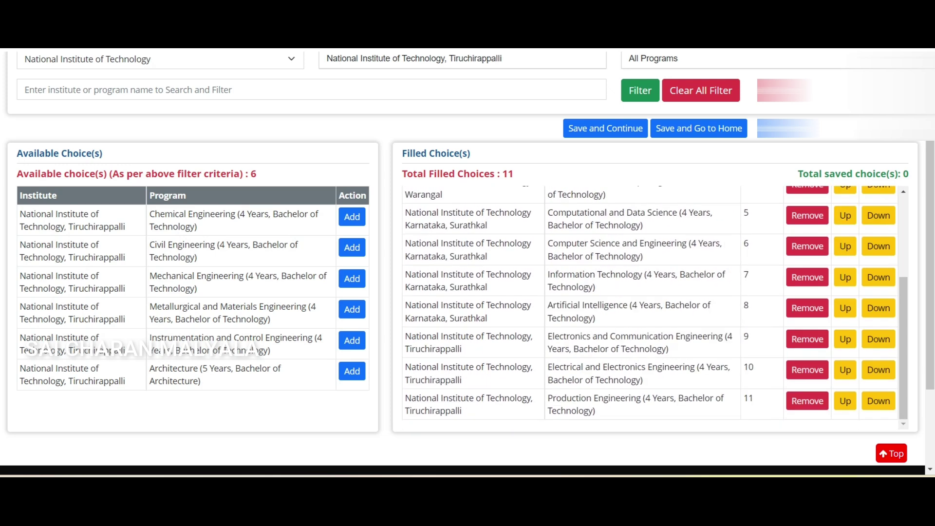
scroll(655, 307, "down", 2)
scroll(655, 253, "up", 5)
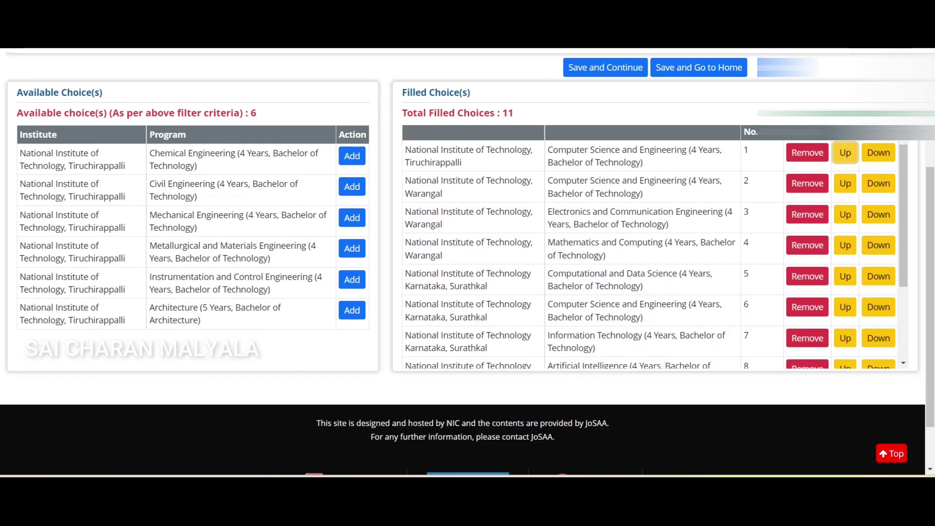
scroll(655, 246, "down", 3)
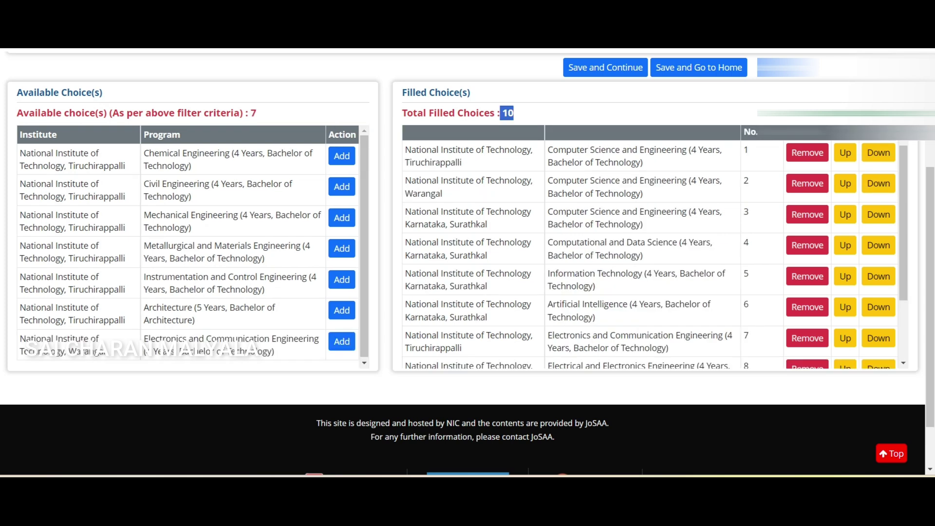
Save the ten filled choices, confirming and dismissing the saved message
scroll(655, 253, "down", 3)
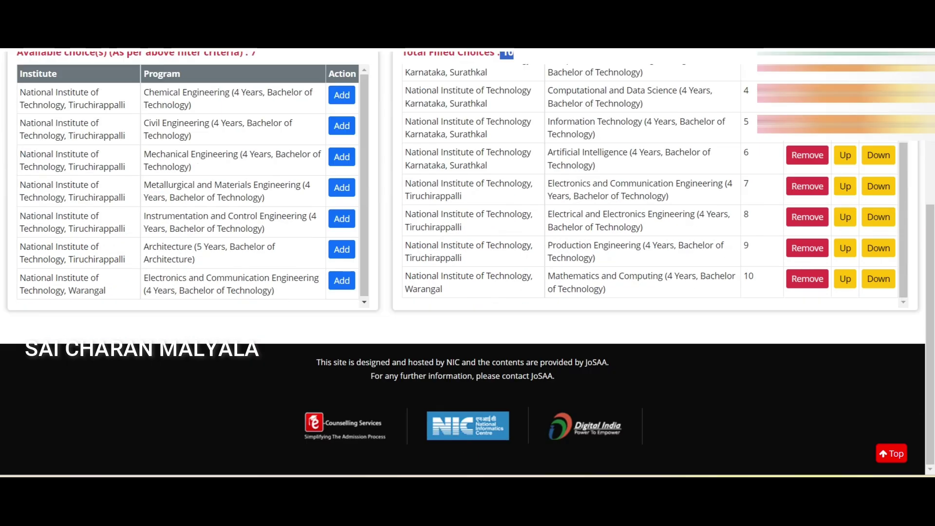
scroll(467, 264, "up", 5)
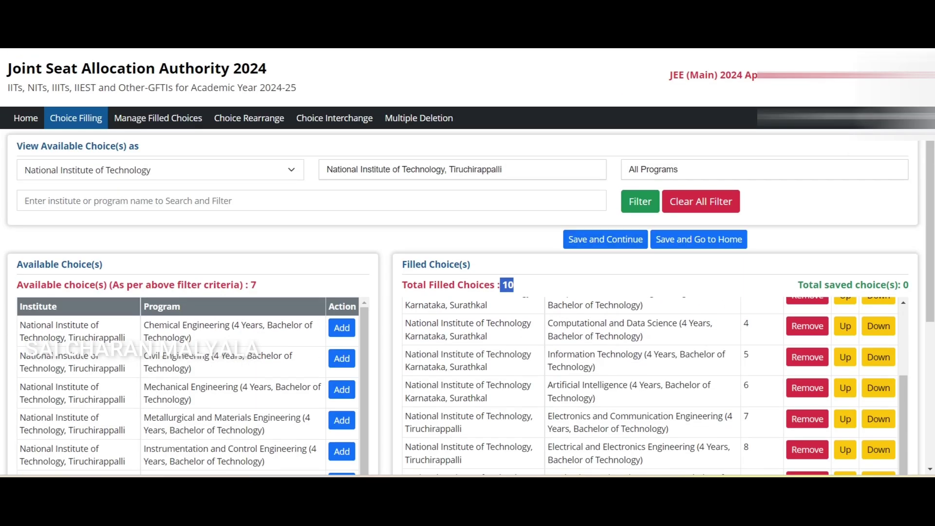
scroll(655, 390, "up", 2)
scroll(655, 390, "down", 3)
scroll(467, 263, "down", 5)
scroll(656, 195, "up", 3)
scroll(467, 263, "up", 3)
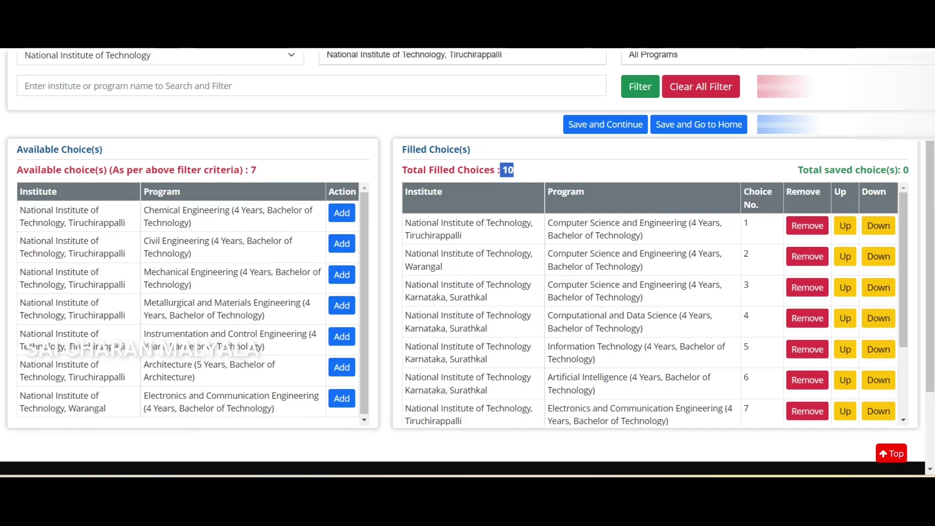
scroll(468, 263, "up", 2)
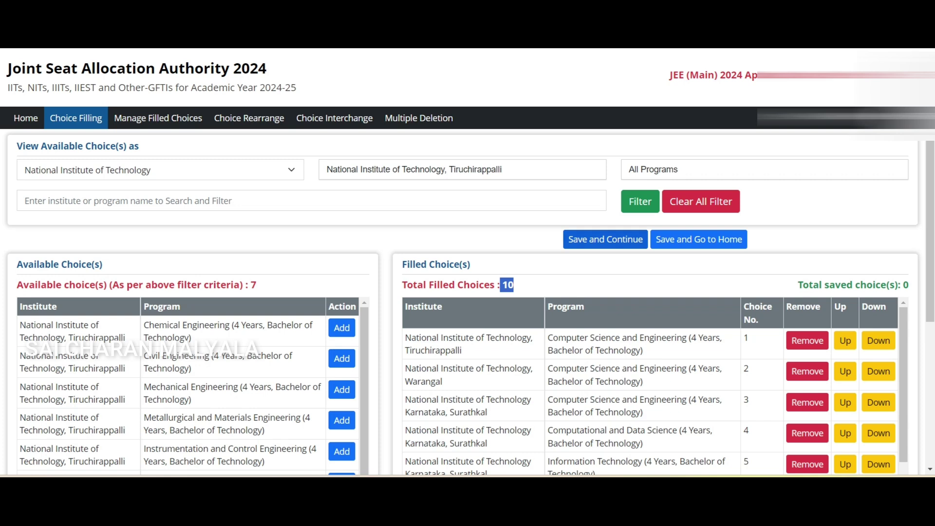
left_click(605, 239)
key("Return")
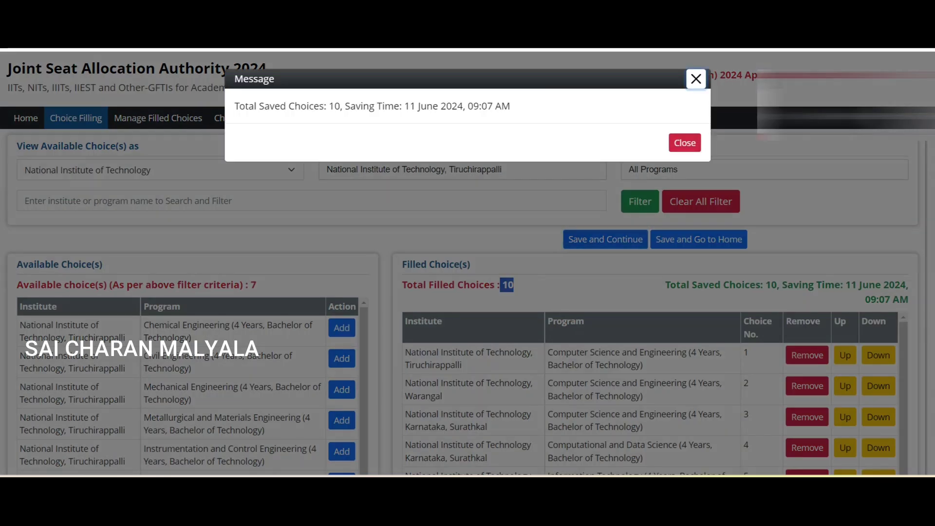
key("Escape")
Scroll through the saved list of ten filled choices to review it
scroll(655, 393, "down", 1)
scroll(656, 393, "down", 8)
scroll(656, 393, "up", 8)
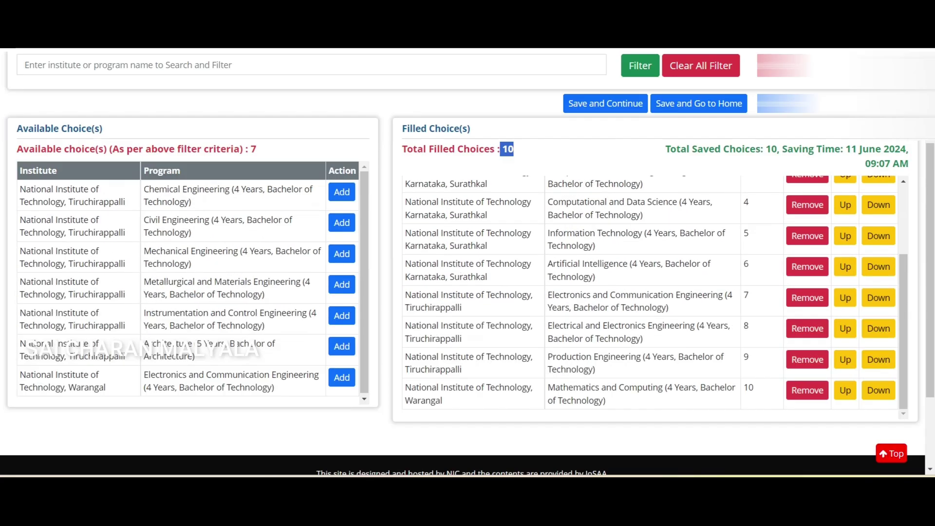
scroll(656, 393, "down", 3)
scroll(467, 263, "down", 2)
scroll(468, 263, "up", 5)
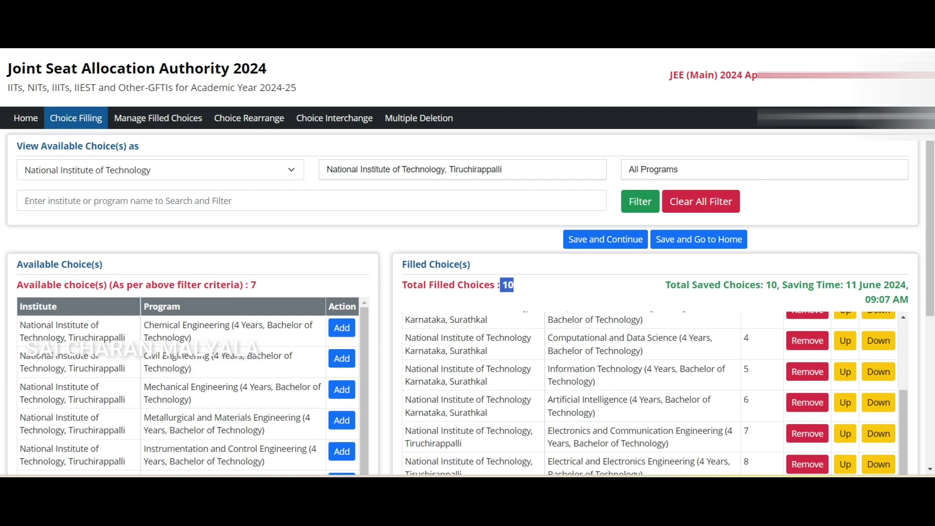
scroll(651, 394, "up", 3)
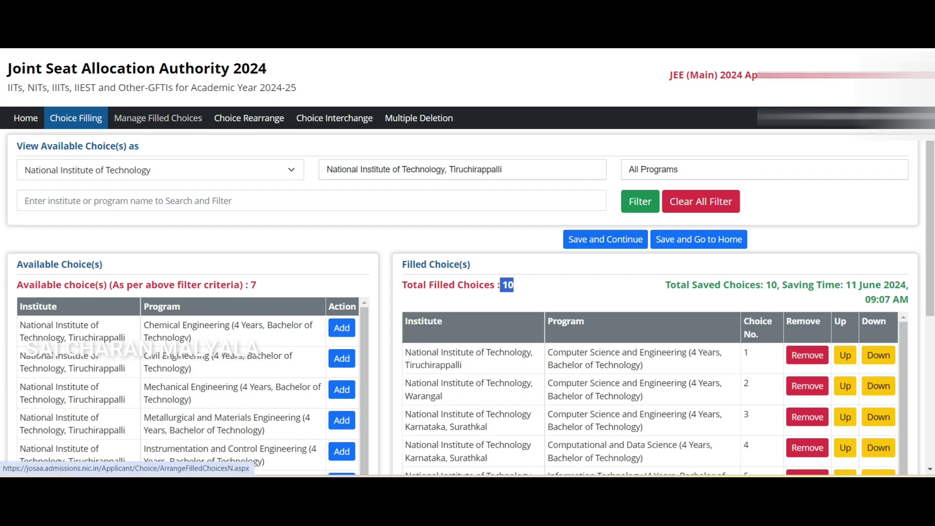
Go to Manage Filled Choices and review the ten ordered choices
left_click(157, 118)
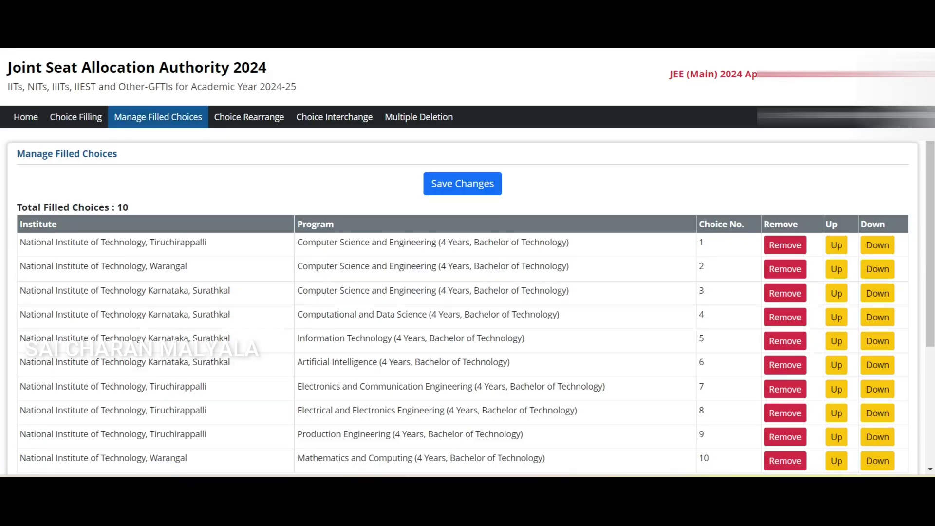
scroll(468, 263, "down", 4)
scroll(467, 263, "up", 3)
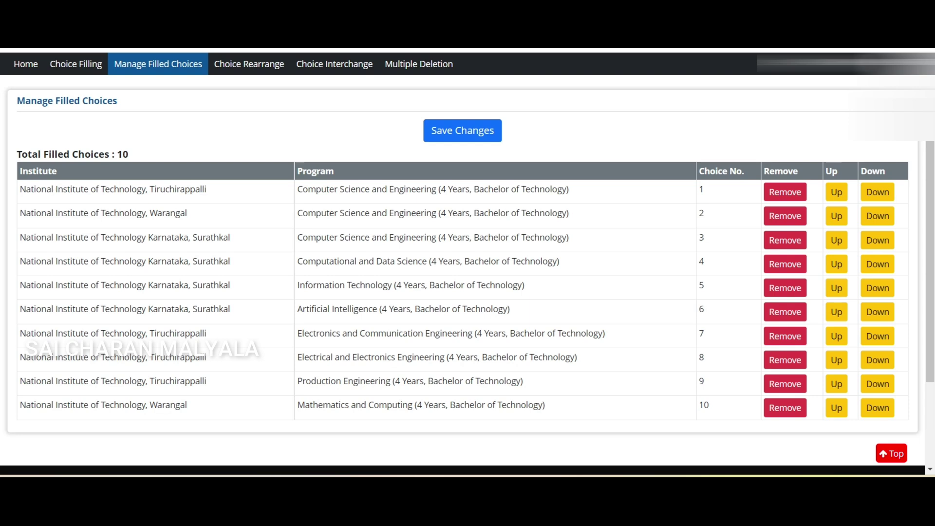
left_click(76, 64)
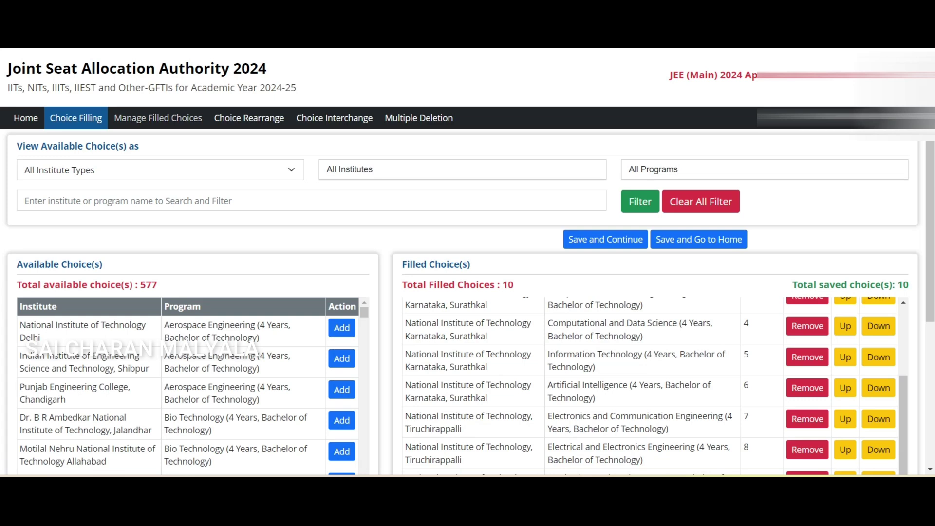
left_click(158, 118)
scroll(467, 263, "down", 3)
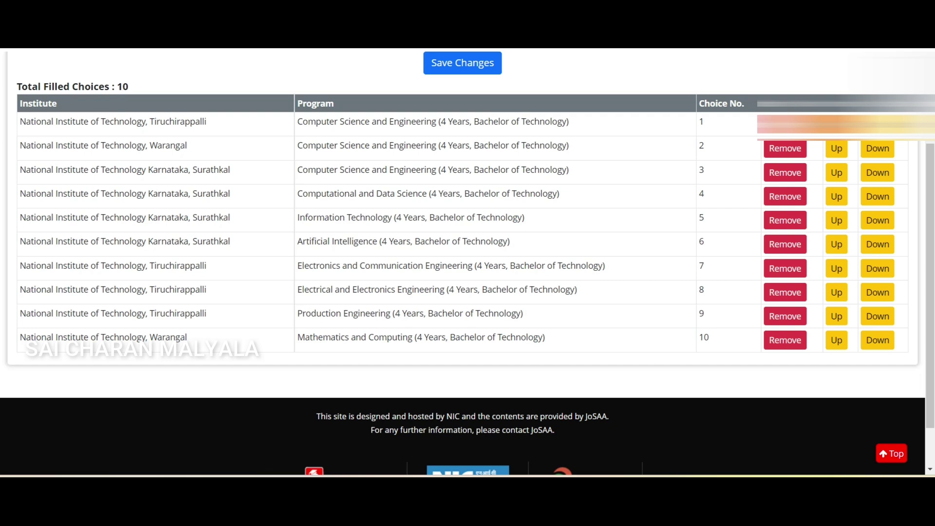
scroll(468, 263, "up", 1)
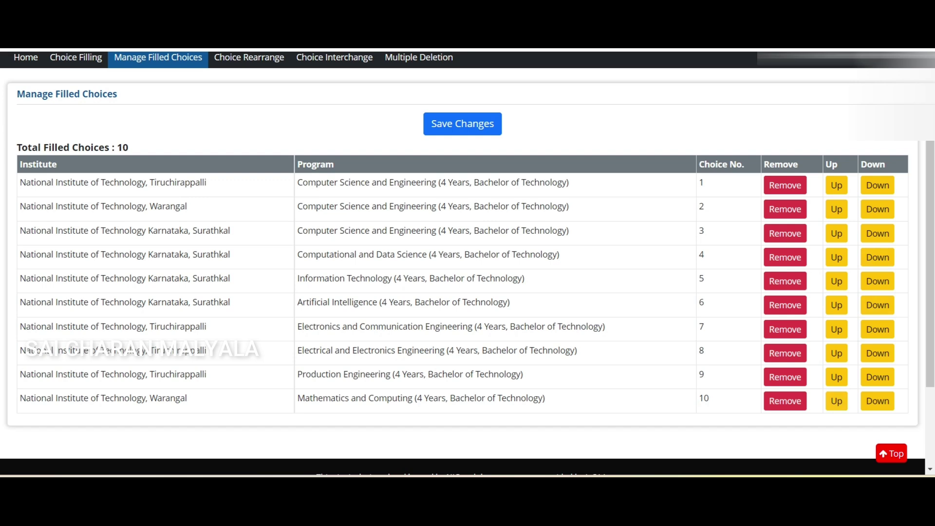
Move Tiruchirappalli Production Engineering up to choice 2
left_click(836, 377)
left_click(836, 353)
left_click(837, 329)
left_click(836, 305)
left_click(836, 281)
left_click(836, 257)
left_click(836, 233)
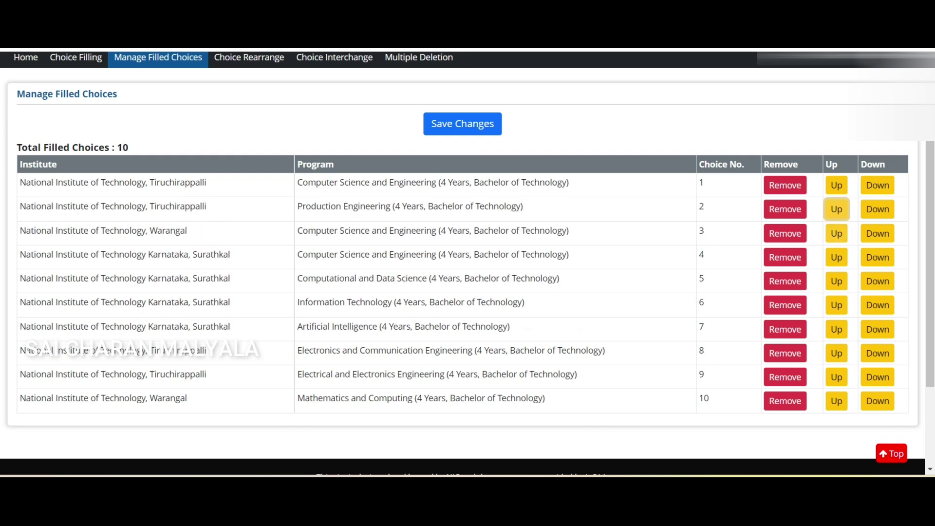
Move Production Engineering back down to the last preference, choice 10
left_click(877, 209)
left_click(877, 234)
left_click(877, 257)
left_click(877, 281)
left_click(877, 305)
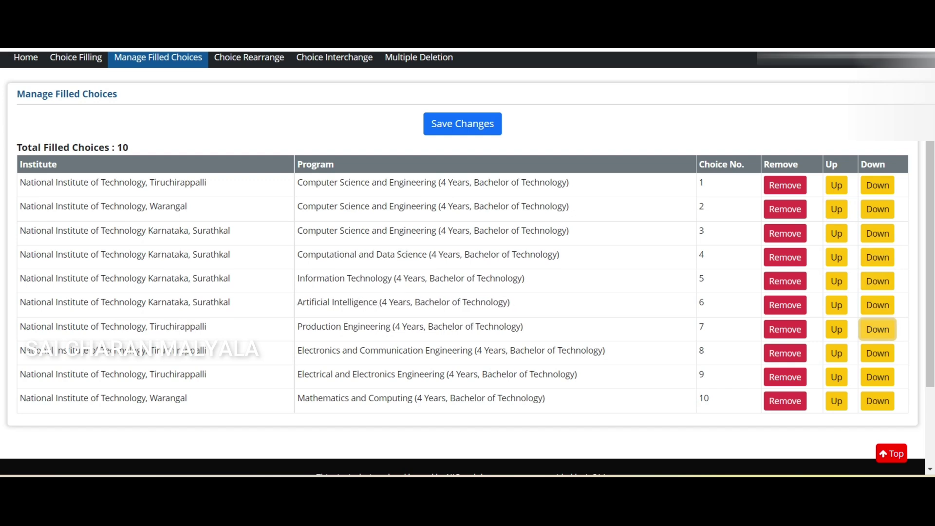
left_click(877, 330)
left_click(877, 353)
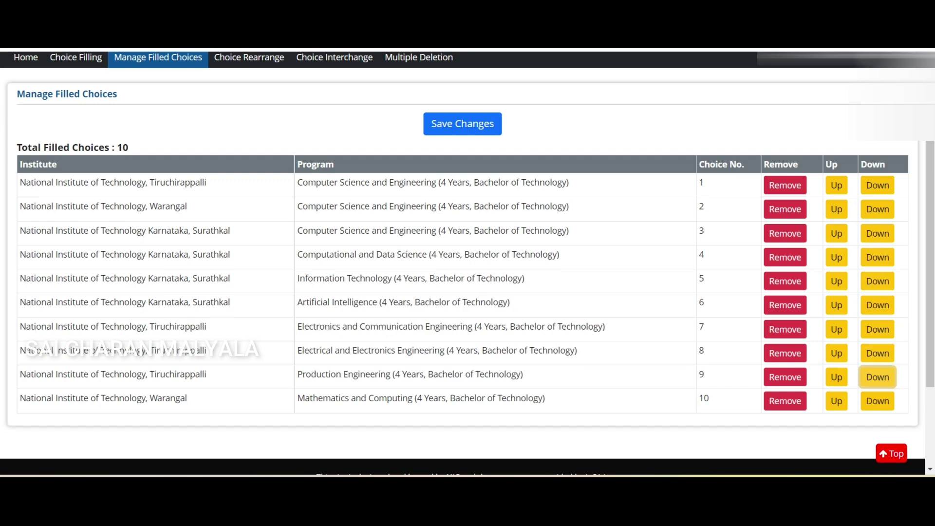
left_click(878, 377)
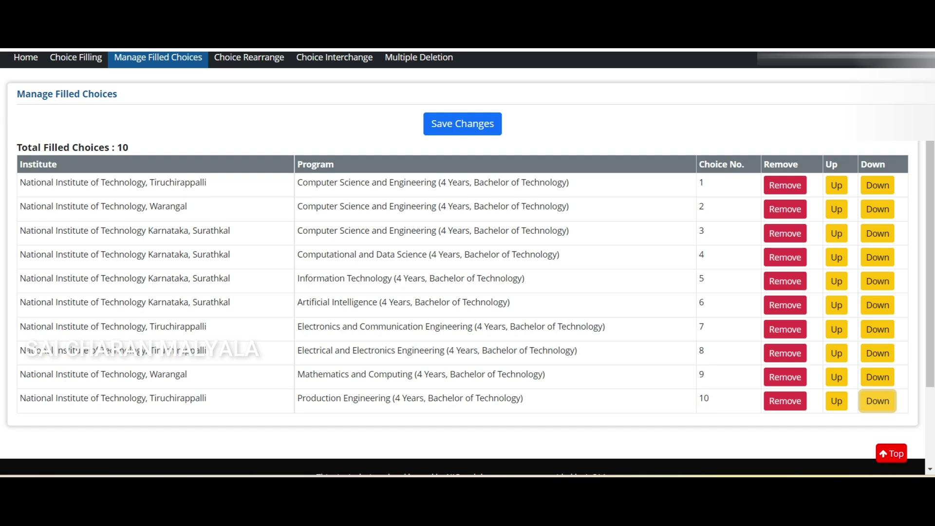
Remove choice 10, Production Engineering, and confirm, leaving nine choices
scroll(468, 263, "up", 2)
scroll(467, 263, "down", 3)
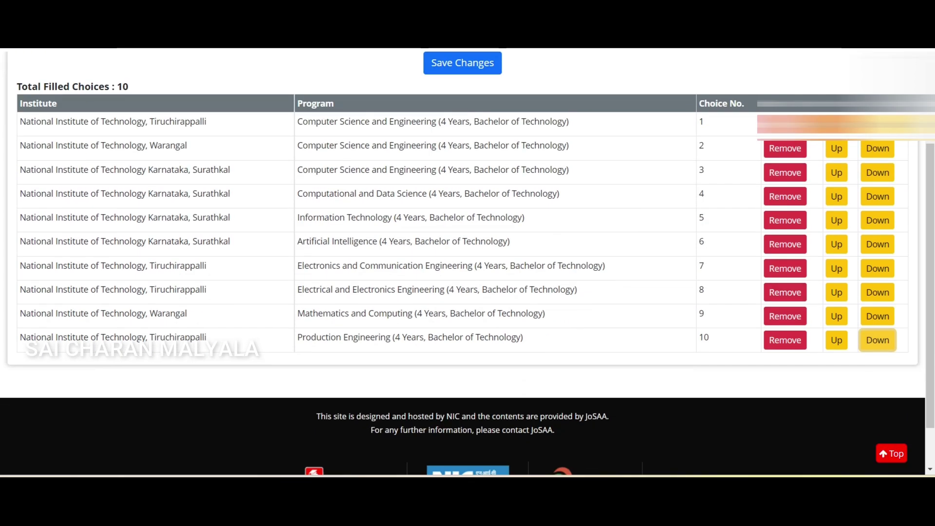
left_click(785, 340)
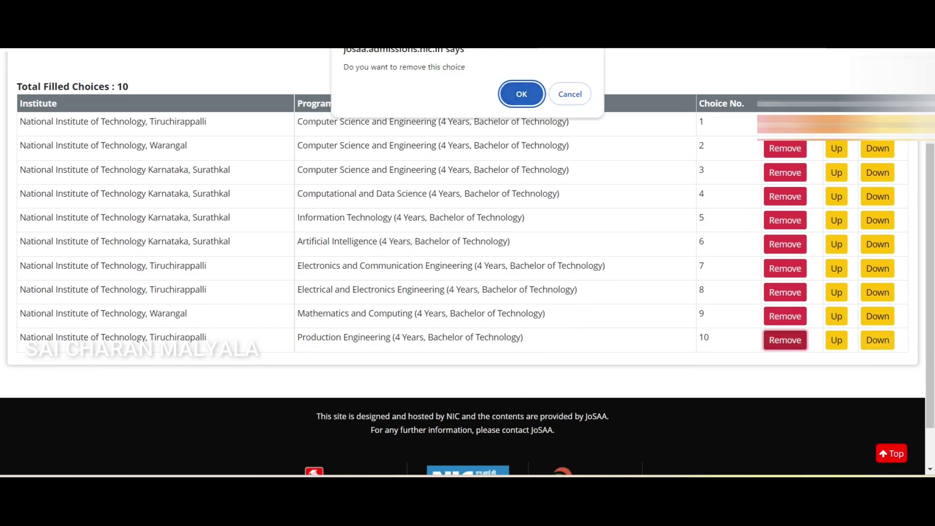
key("Return")
scroll(468, 263, "up", 3)
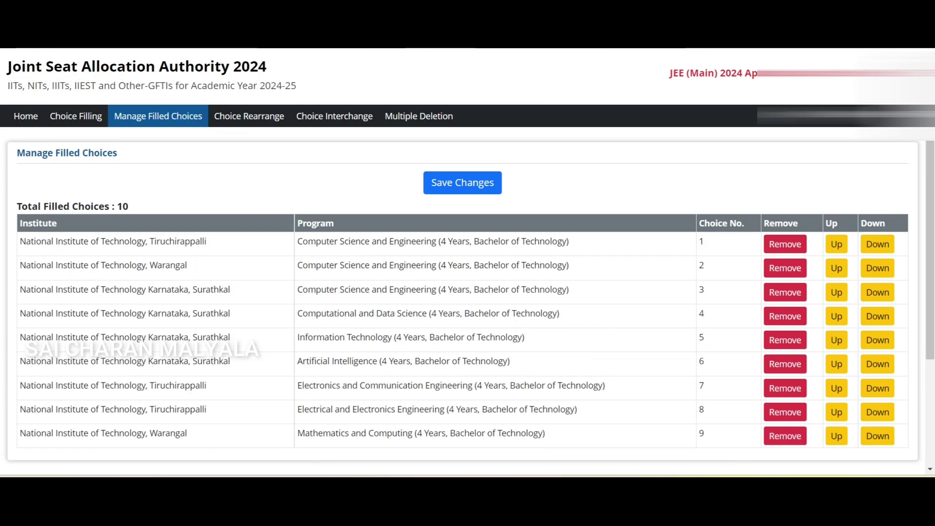
Save the edited list and acknowledge the Total Saved Choices: 9 alert
left_click(462, 185)
key("Return")
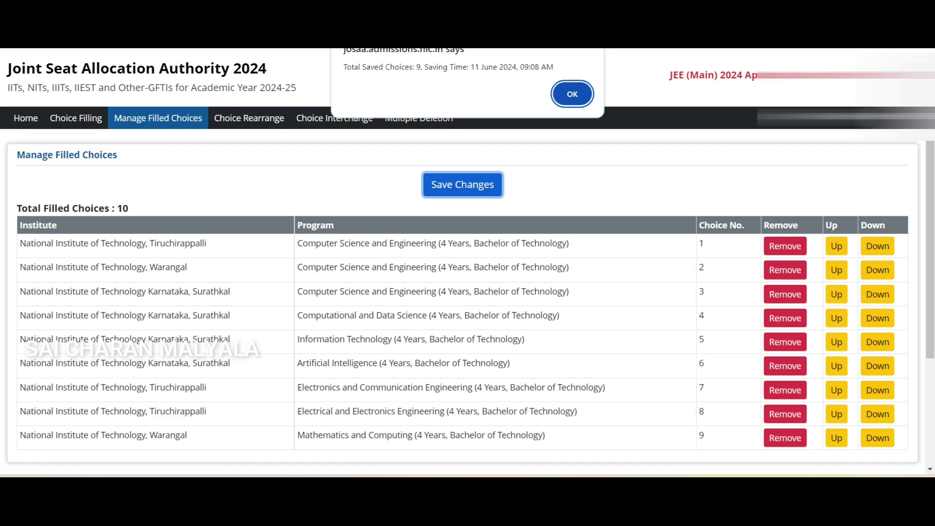
key("Return")
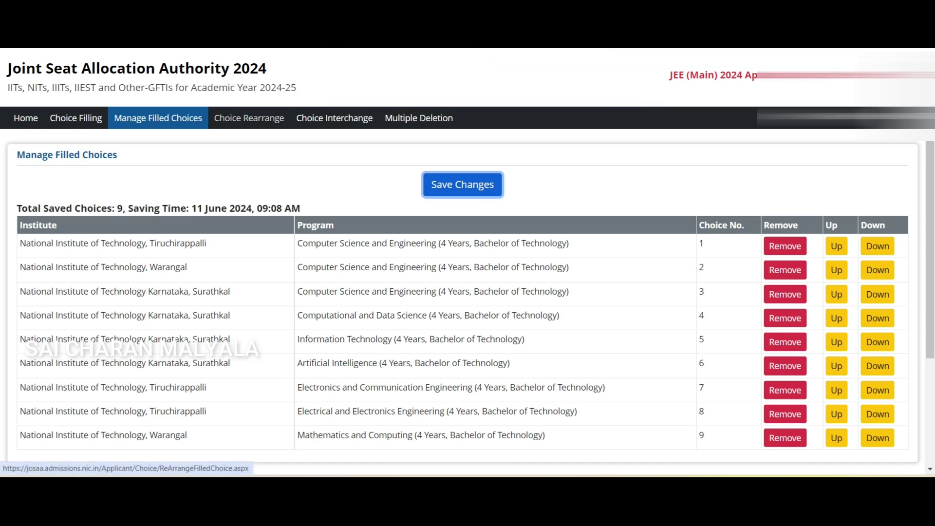
left_click(249, 117)
Swap choice numbers so Tiruchirappalli ECE becomes 4 and Computational and Data Science 7, then save
scroll(467, 261, "down", 2)
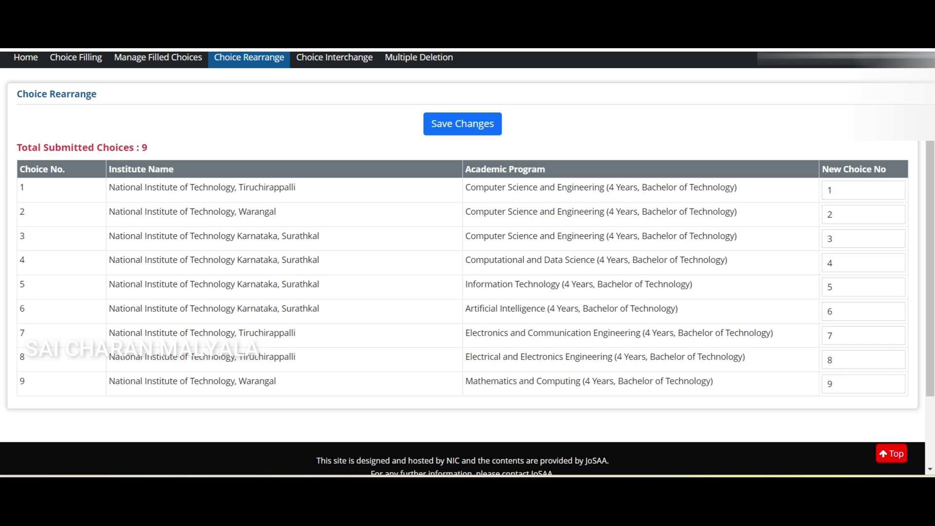
left_click(831, 335)
key("BackSpace")
type("4")
left_click(864, 263)
key("BackSpace")
type("7")
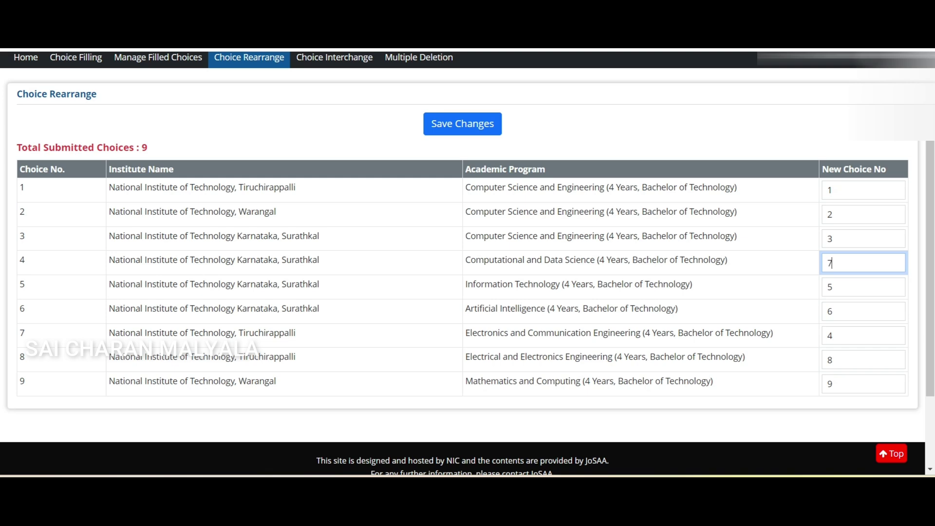
key("Return")
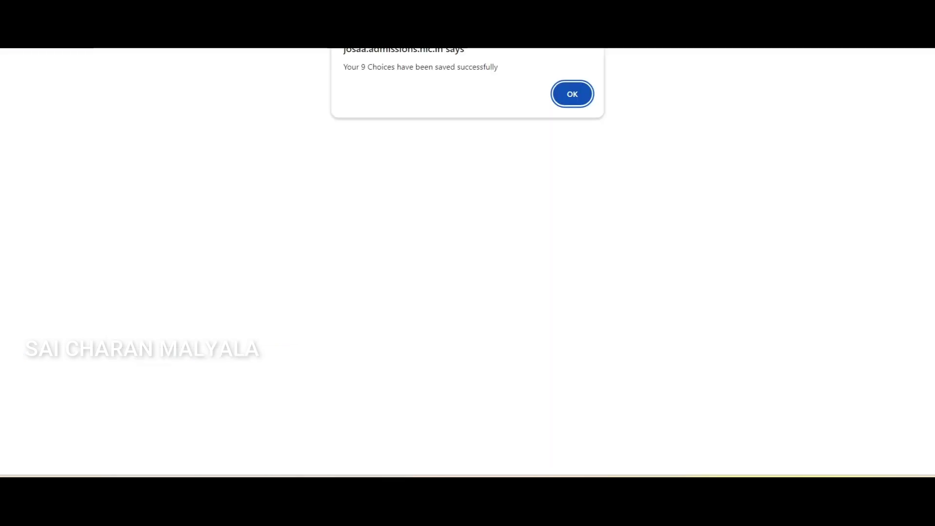
key("Return")
Renumber Computational and Data Science to 5, Information Technology to 6, Artificial Intelligence to 7, and save
scroll(468, 263, "down", 1)
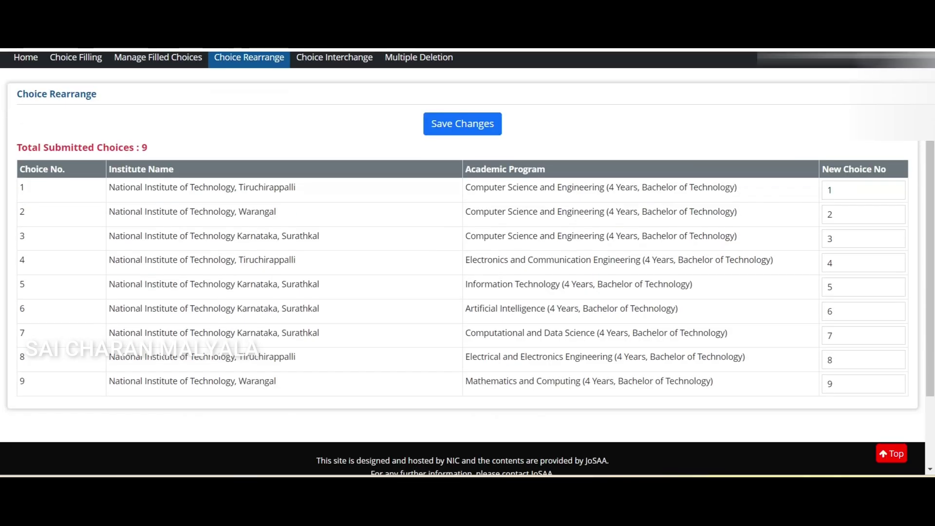
left_click_drag(466, 260, 775, 260)
left_click(831, 263)
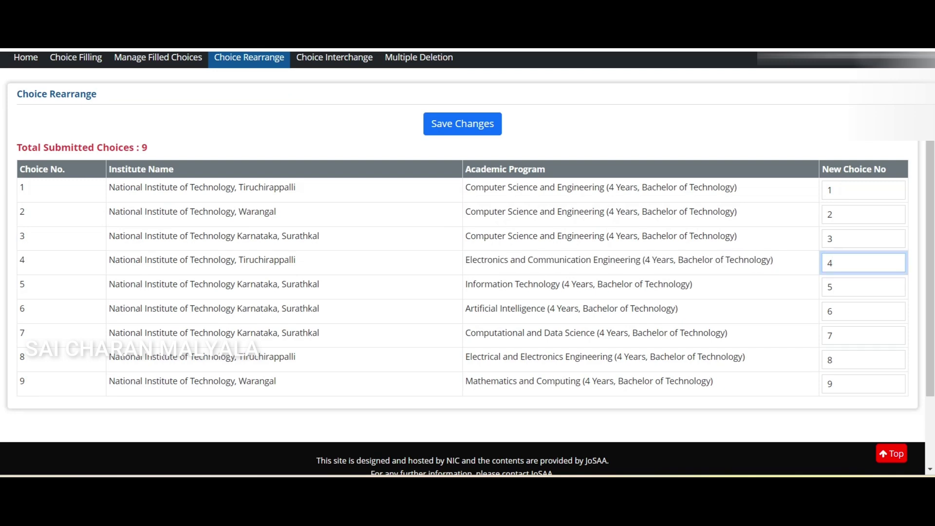
left_click(832, 335)
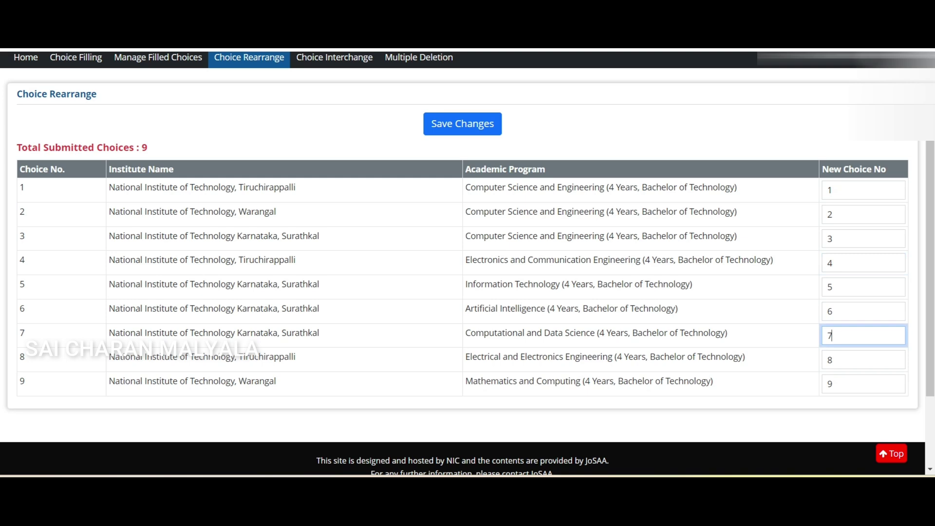
key("BackSpace")
type("5")
left_click(831, 287)
key("BackSpace")
type("7")
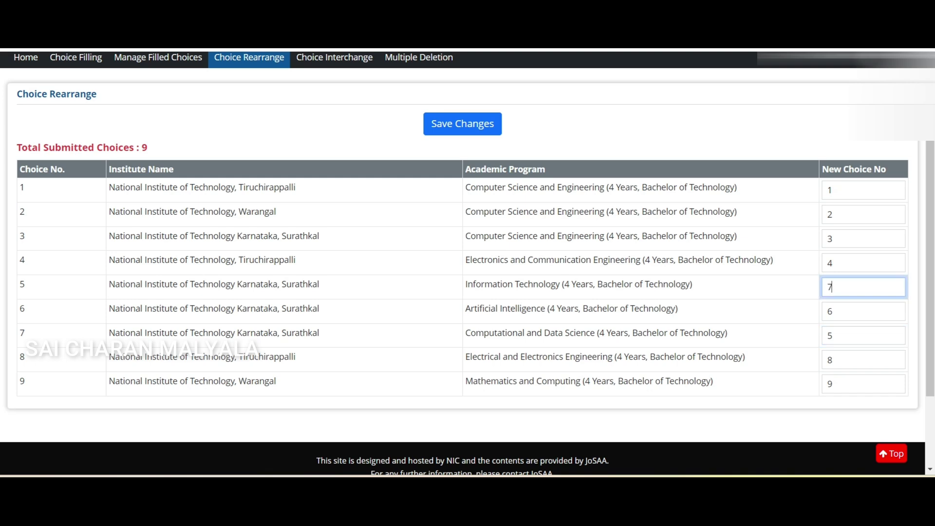
key("BackSpace")
type("6")
left_click(832, 311)
key("BackSpace")
type("7")
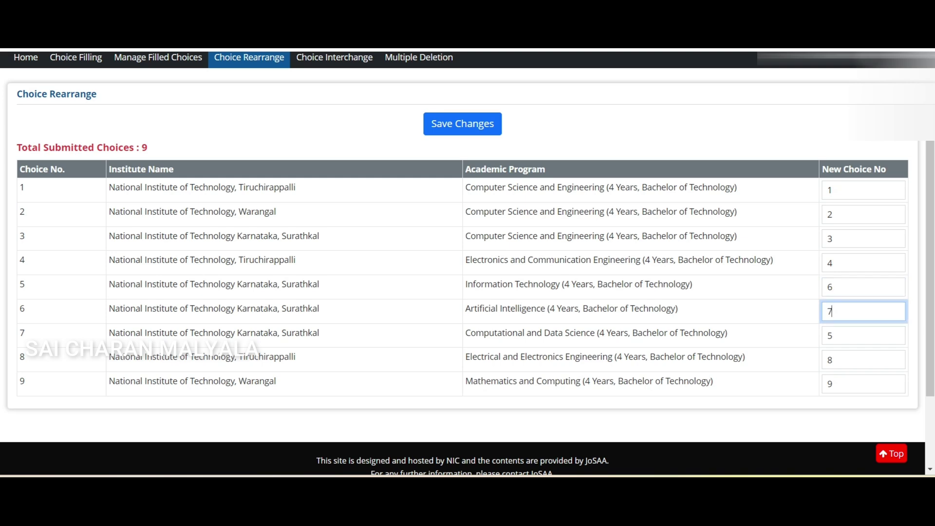
key("Return")
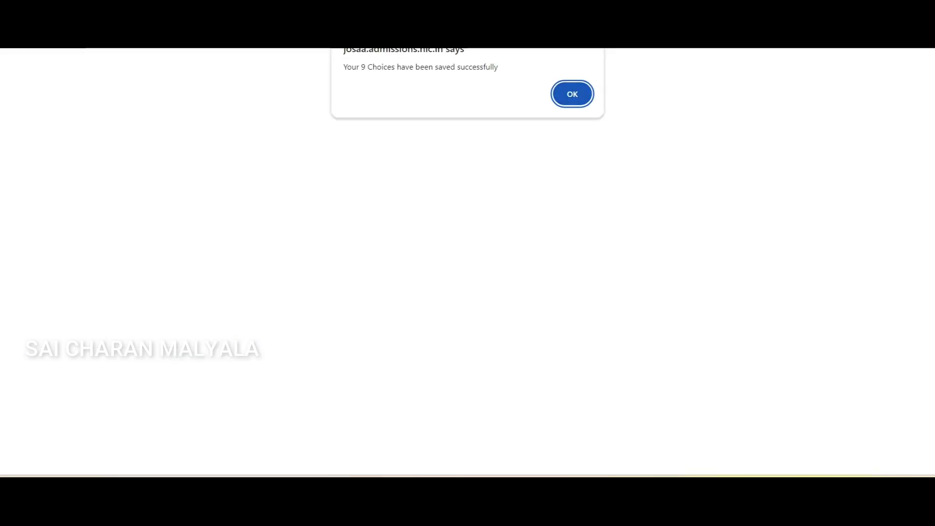
key("Return")
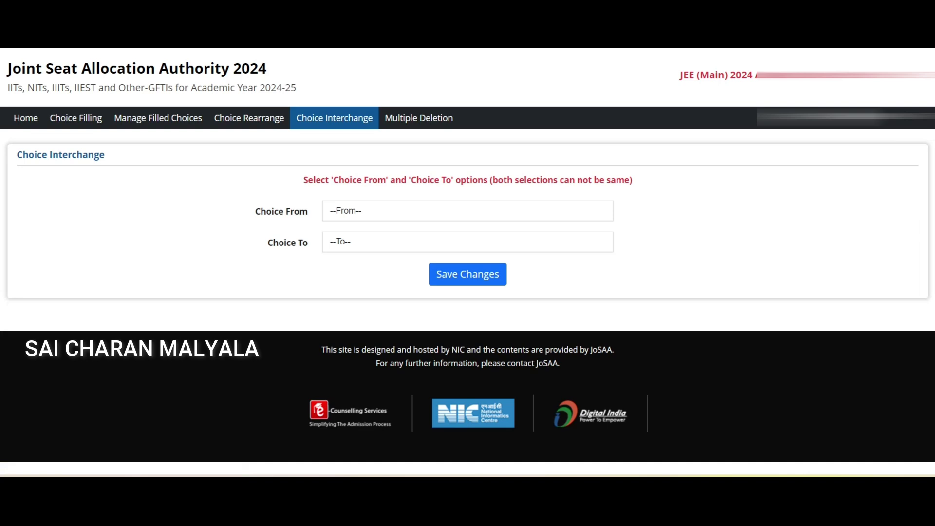
Interchange choice 1 (Tiruchirappalli CSE) with choice 5 (Surathkal Computational and Data Science)
left_click(467, 211)
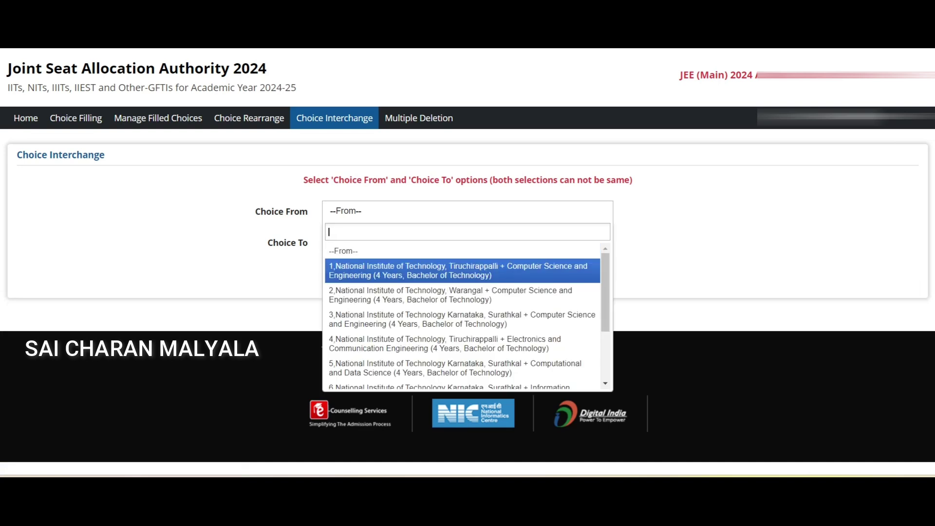
scroll(462, 317, "down", 3)
scroll(462, 317, "up", 3)
left_click(457, 271)
left_click(467, 250)
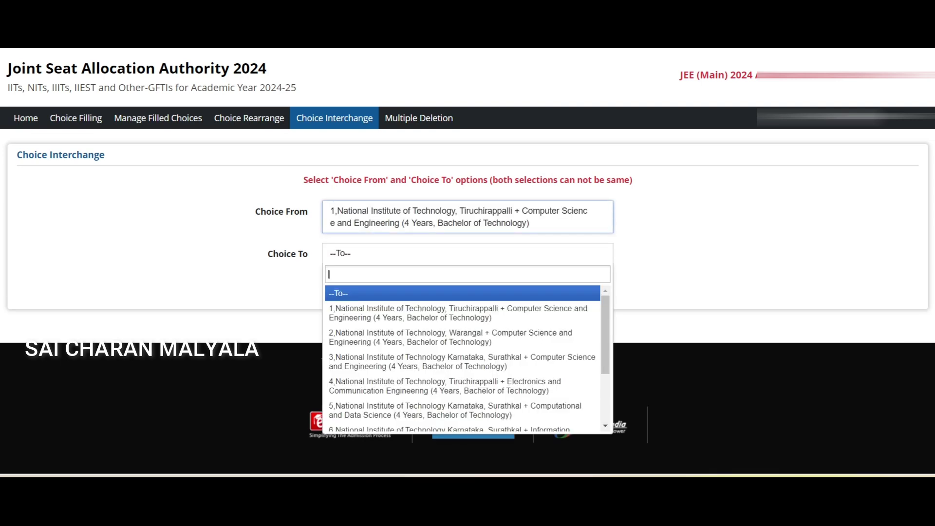
scroll(462, 360, "down", 1)
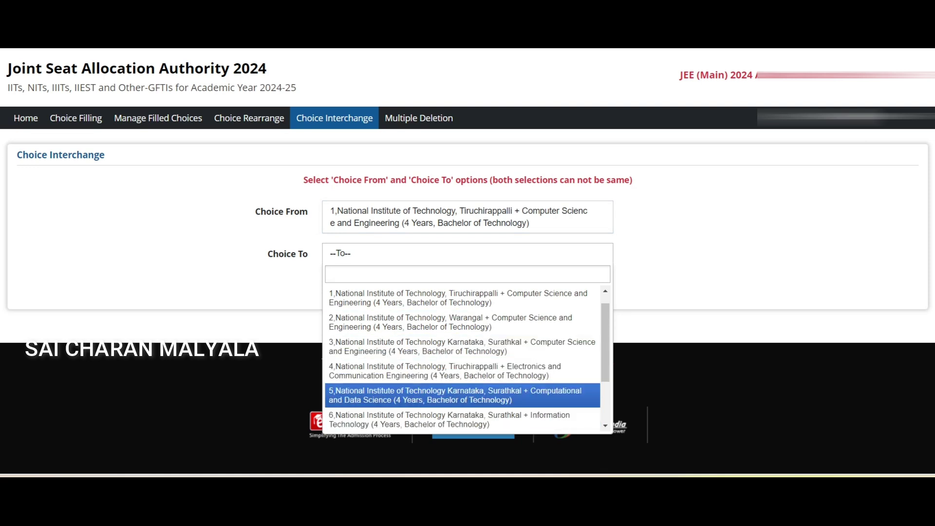
left_click(456, 395)
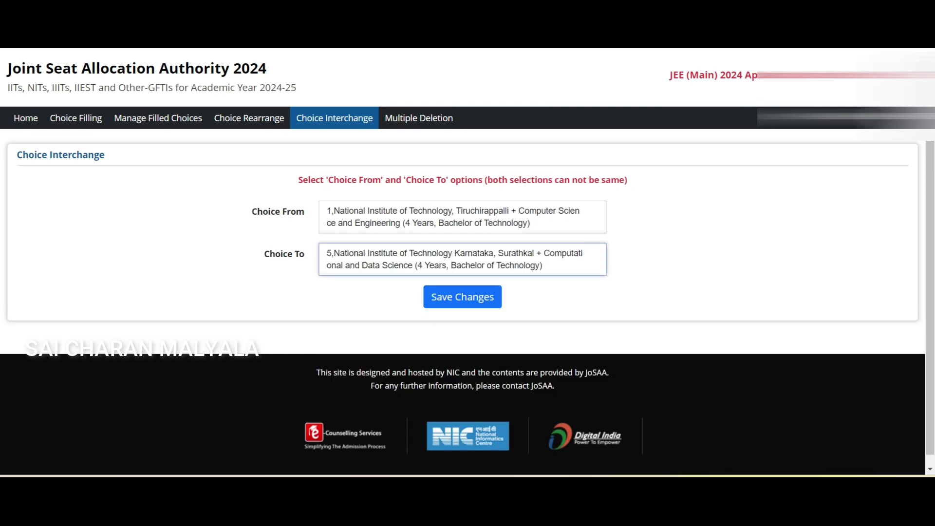
left_click(463, 296)
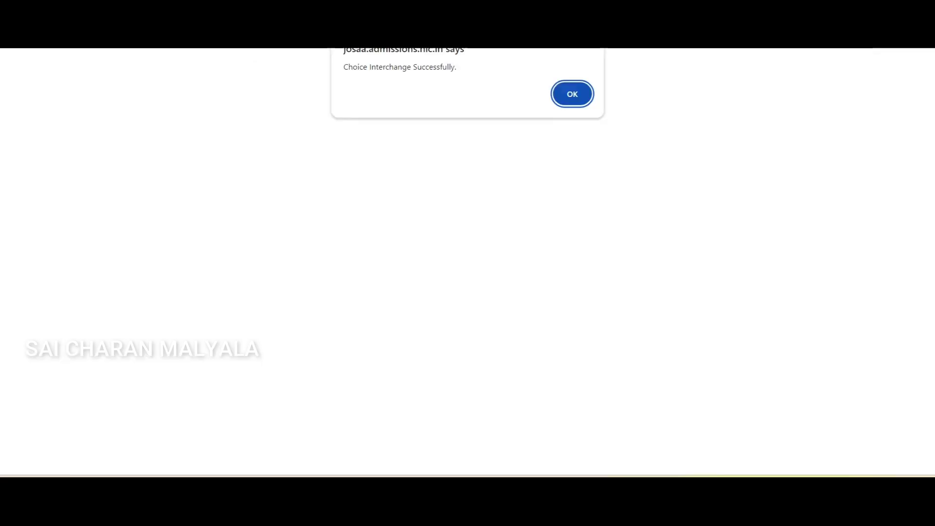
key("Return")
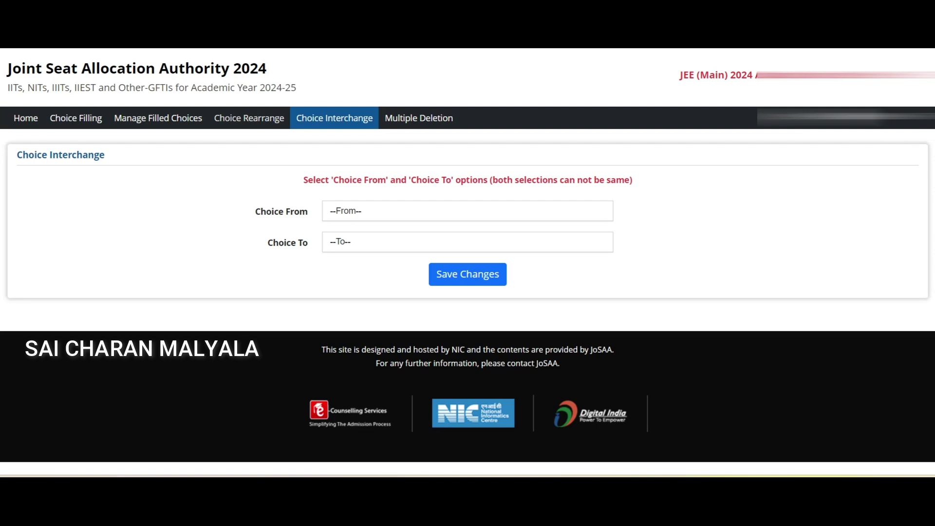
Check all nine filled choices, delete them with confirmation, and go to Choice Filling
left_click(158, 118)
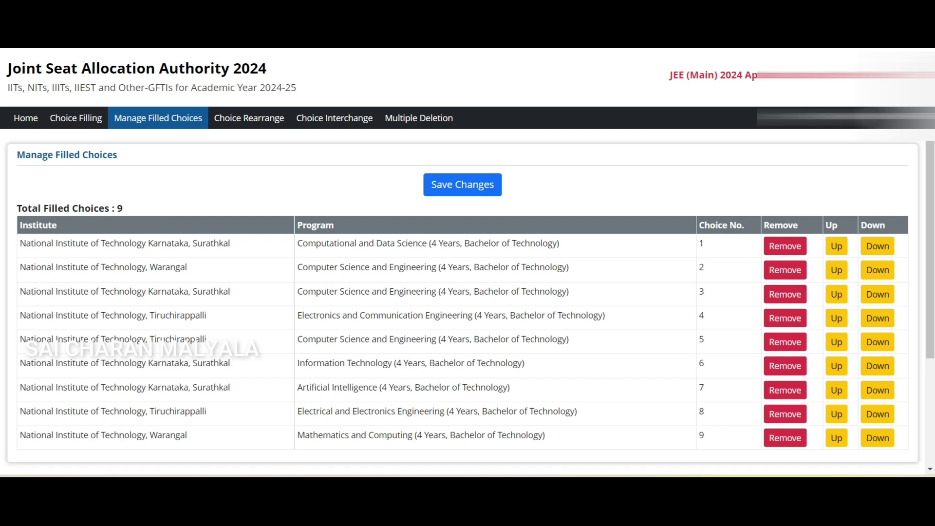
left_click_drag(297, 339, 569, 339)
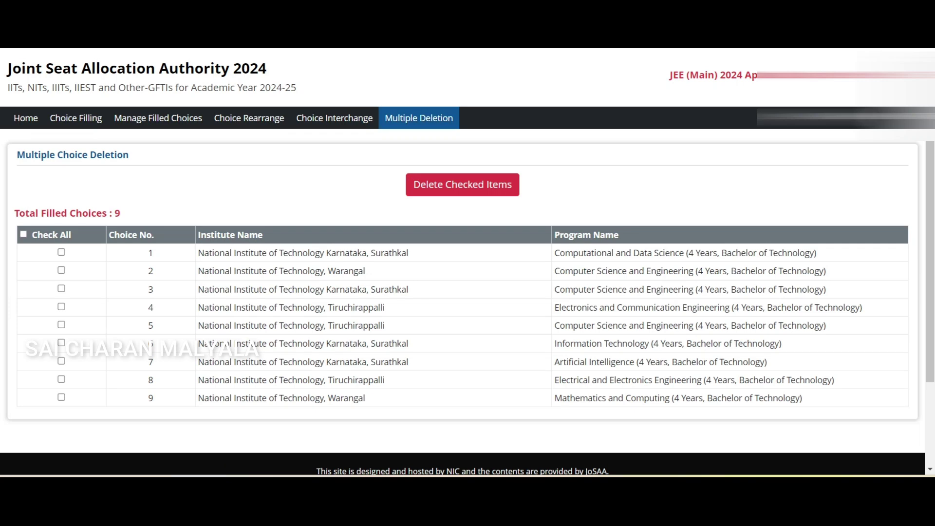
left_click(23, 234)
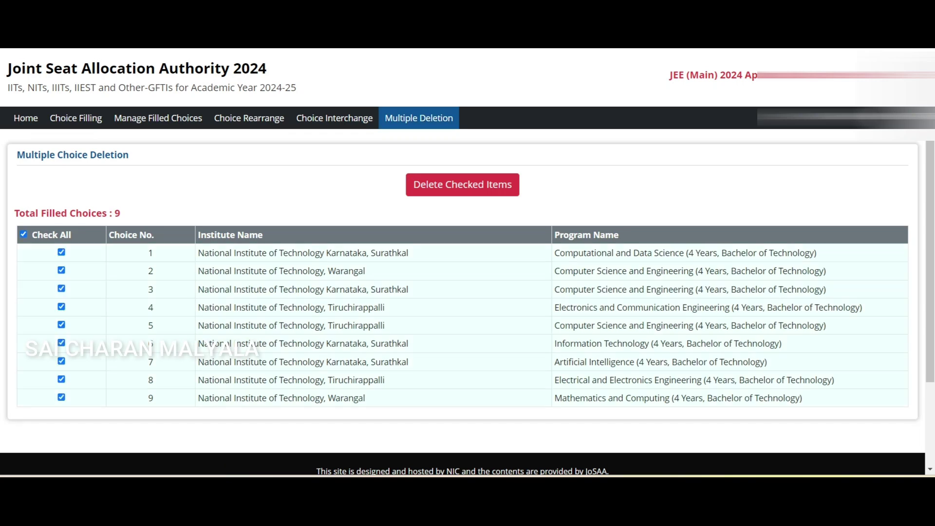
left_click(462, 184)
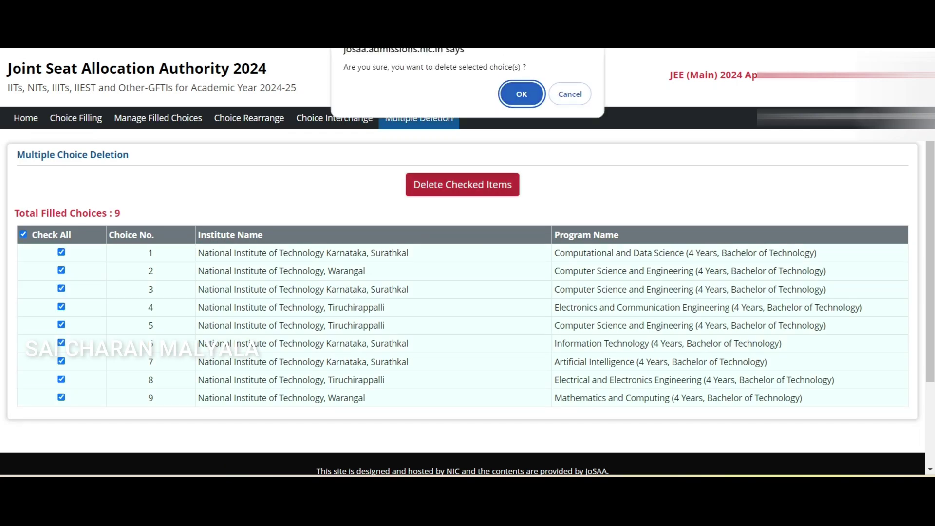
left_click(522, 94)
key("Return")
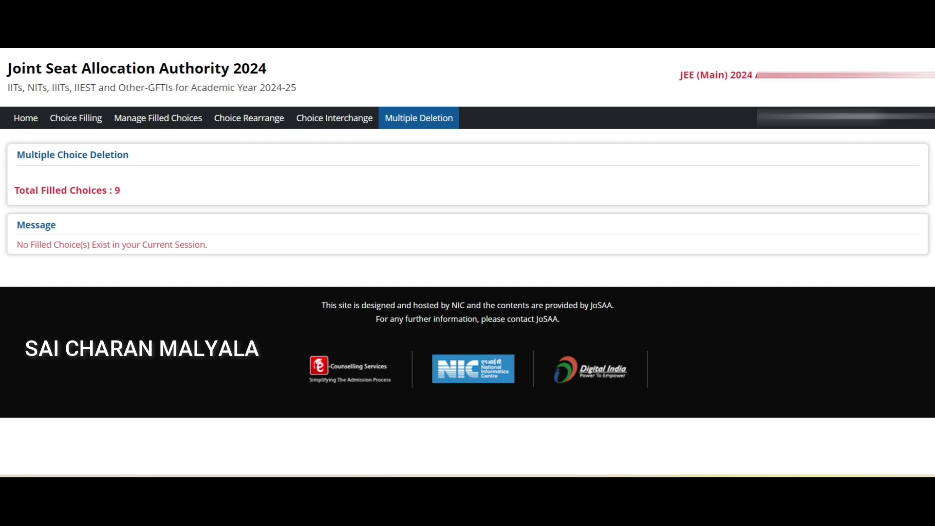
left_click(76, 117)
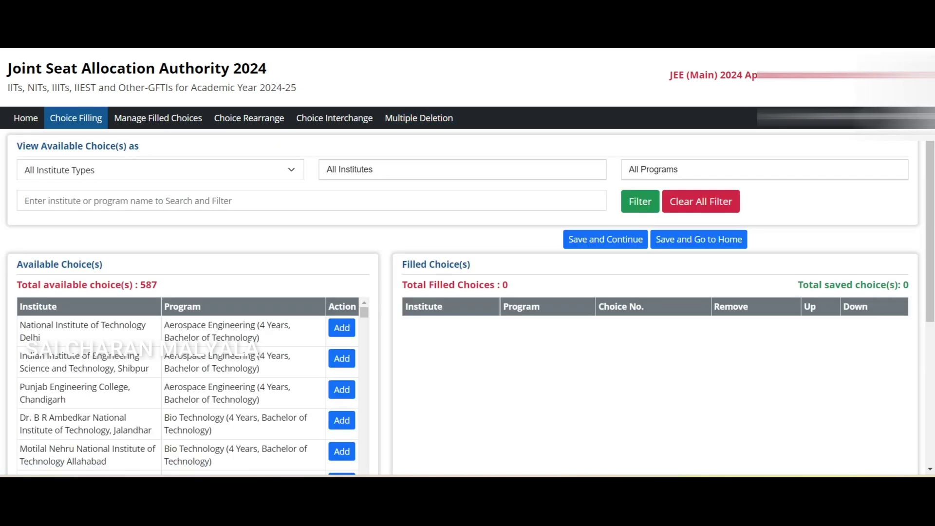
Filter programs by searching 'Computer s' to Computer Science and Engineering (4 Years, B.Tech)
left_click(160, 170)
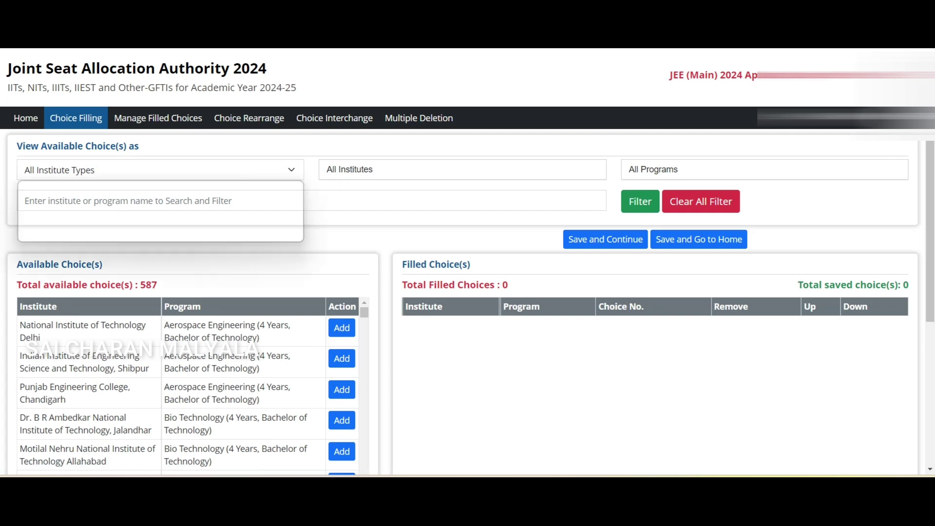
left_click(64, 186)
left_click(764, 169)
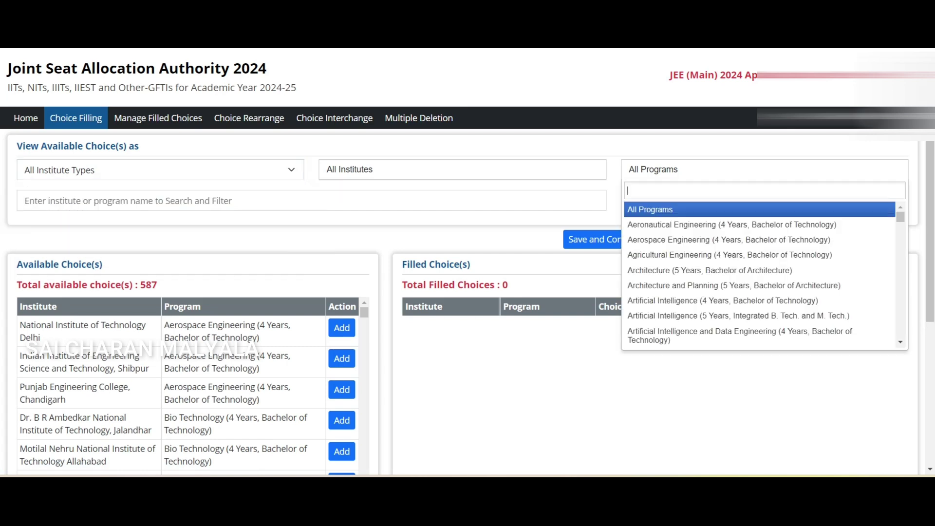
type("Computer")
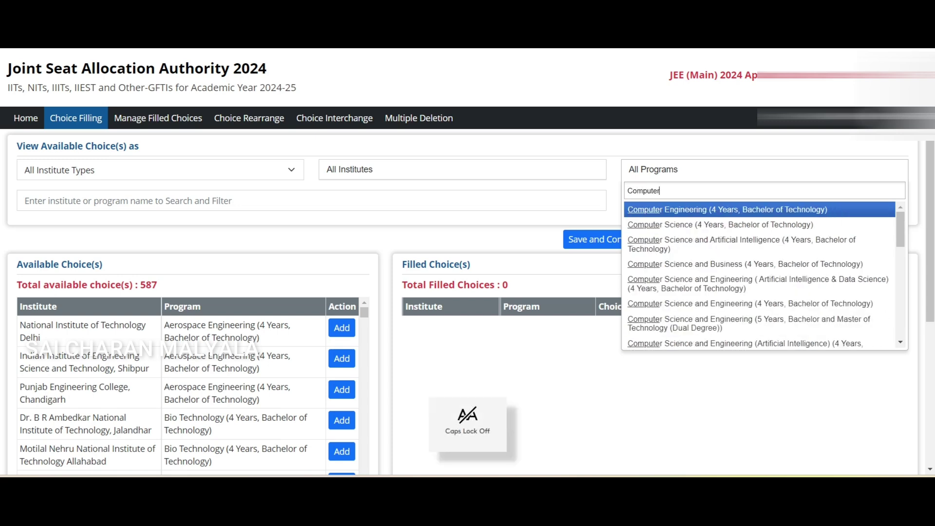
type(" s")
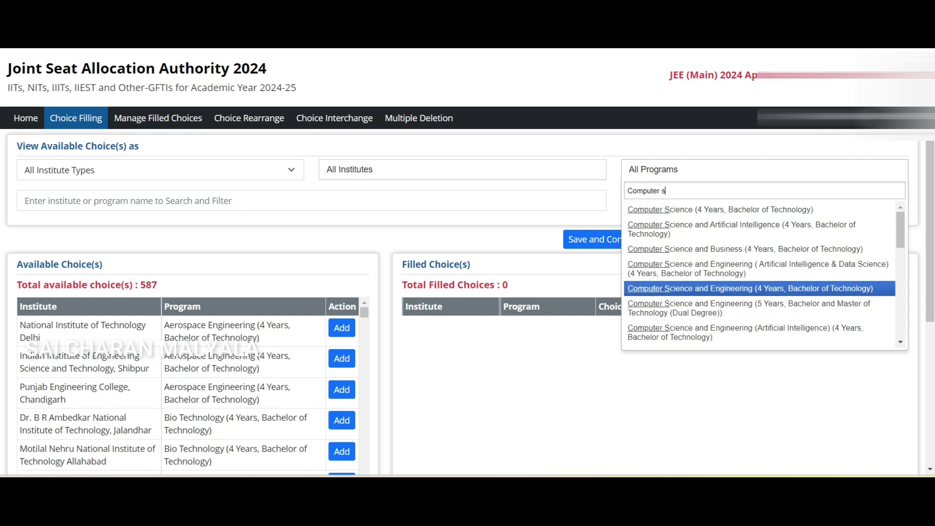
key("Return")
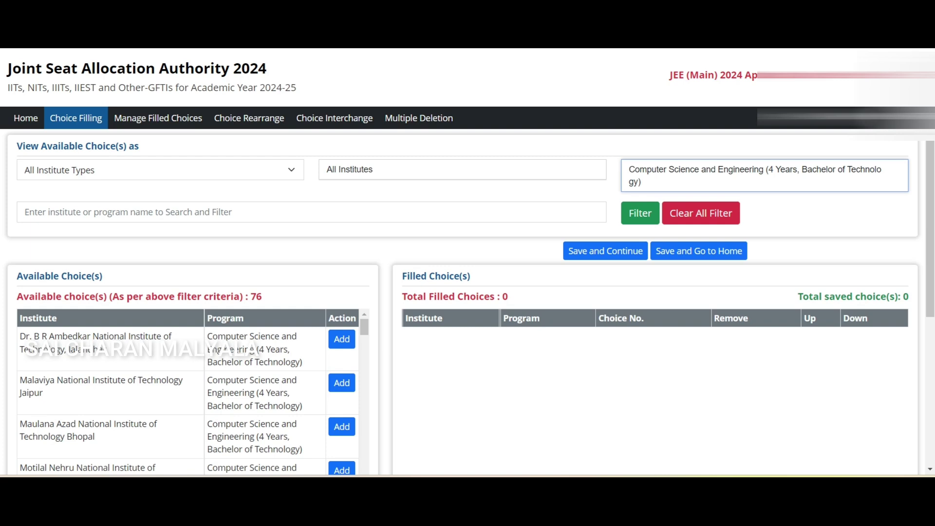
Browse the Institute Types filter options without changing the selection
left_click(161, 170)
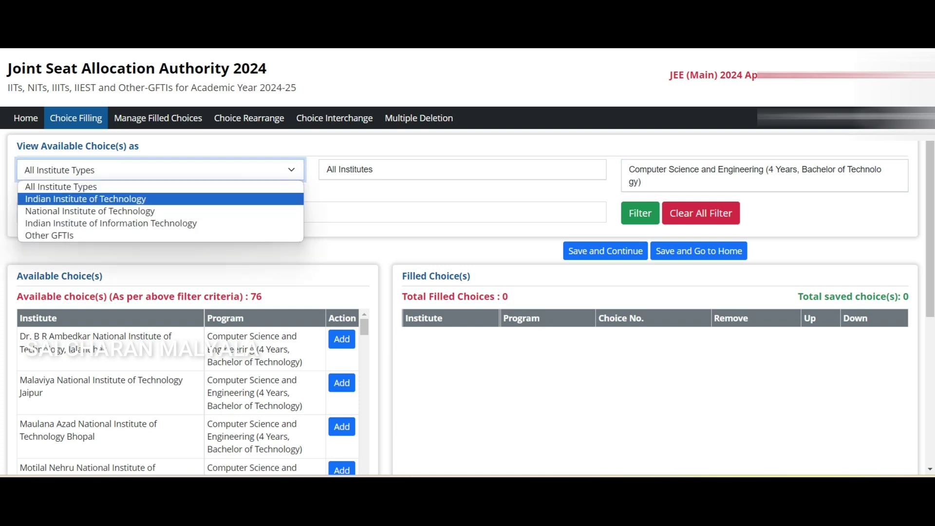
key("Down")
key("Down")
key("Down")
key("Up")
key("Up")
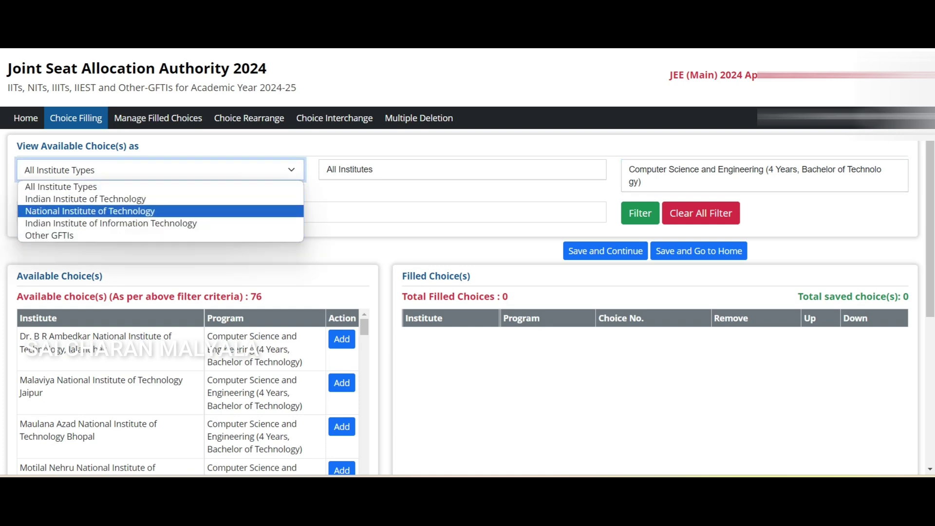
key("Up")
key("Down")
key("Down")
key("Up")
scroll(193, 390, "down", 10)
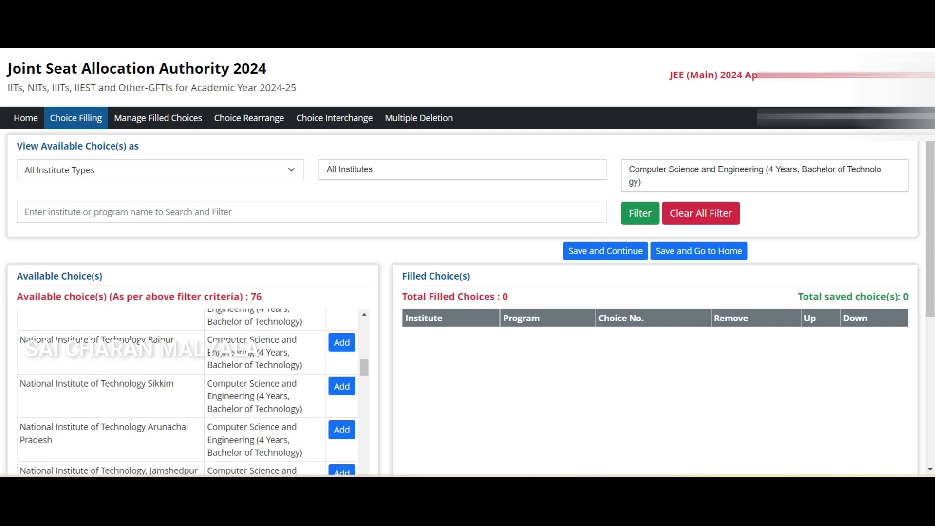
Add the top CSE choices, confirming the restriction notices for NIT Meghalaya and NIT Nagaland
scroll(653, 390, "down", 4)
scroll(193, 248, "up", 10)
left_click(342, 156)
left_click(342, 156)
left_click(342, 157)
left_click(342, 157)
left_click(342, 156)
left_click(342, 156)
left_click(342, 157)
left_click(342, 156)
left_click(342, 156)
left_click(342, 157)
left_click(342, 157)
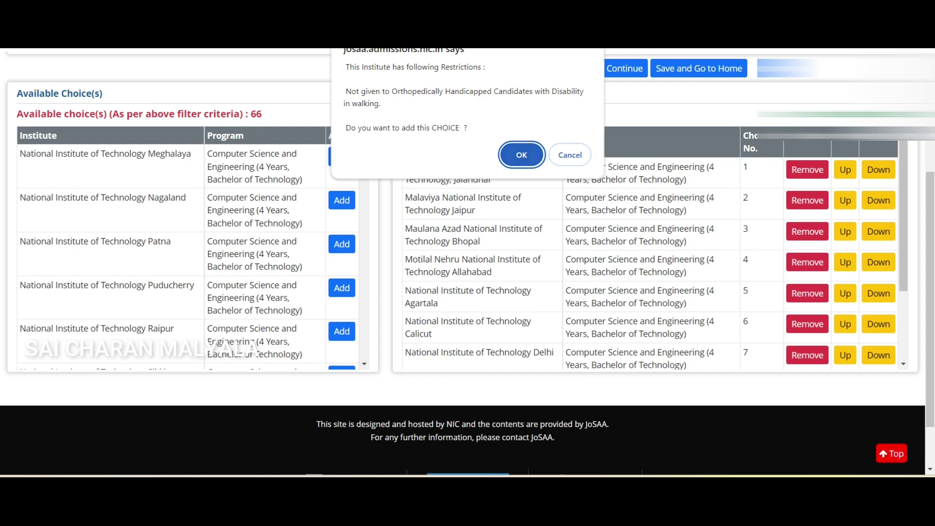
key("Return")
left_click(342, 156)
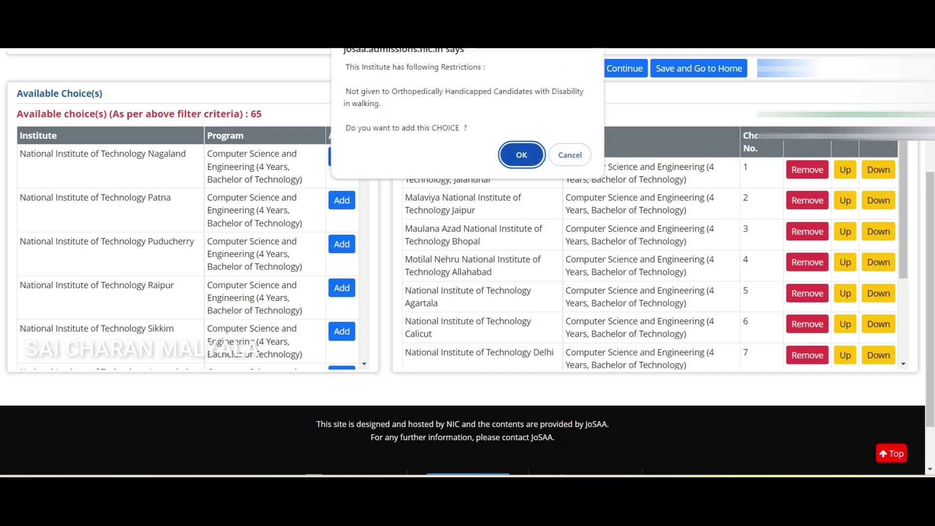
key("Return")
Add more NIT and IIIT CSE choices, including IIIT Sri City and IIIT Vadodara, reaching 37
left_click(342, 157)
left_click(342, 157)
left_click(342, 156)
triple_click(342, 157)
double_click(342, 156)
triple_click(342, 157)
triple_click(342, 157)
triple_click(342, 156)
triple_click(342, 157)
triple_click(342, 157)
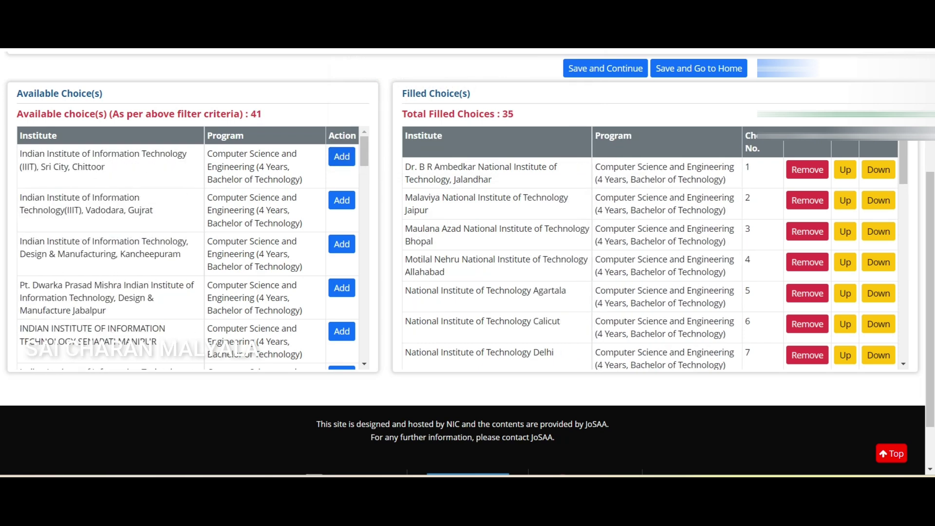
left_click(342, 156)
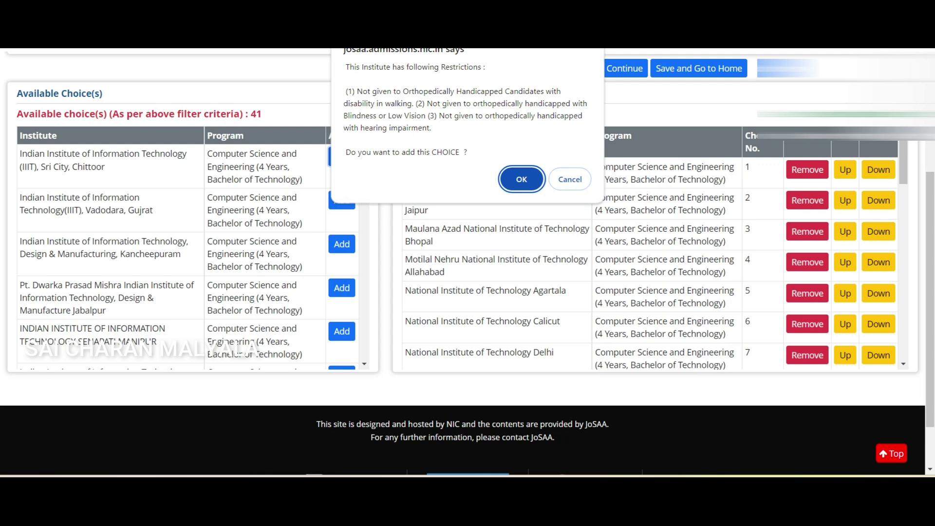
key("Return")
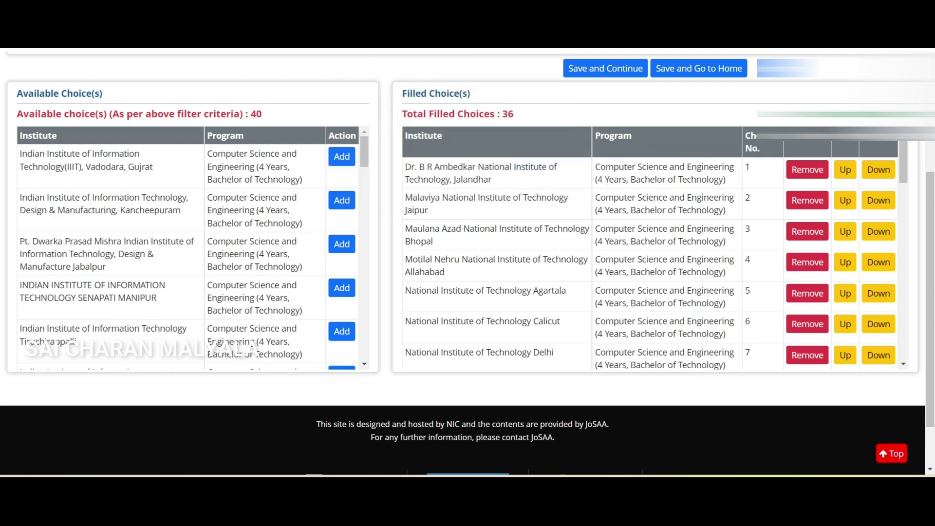
left_click(342, 156)
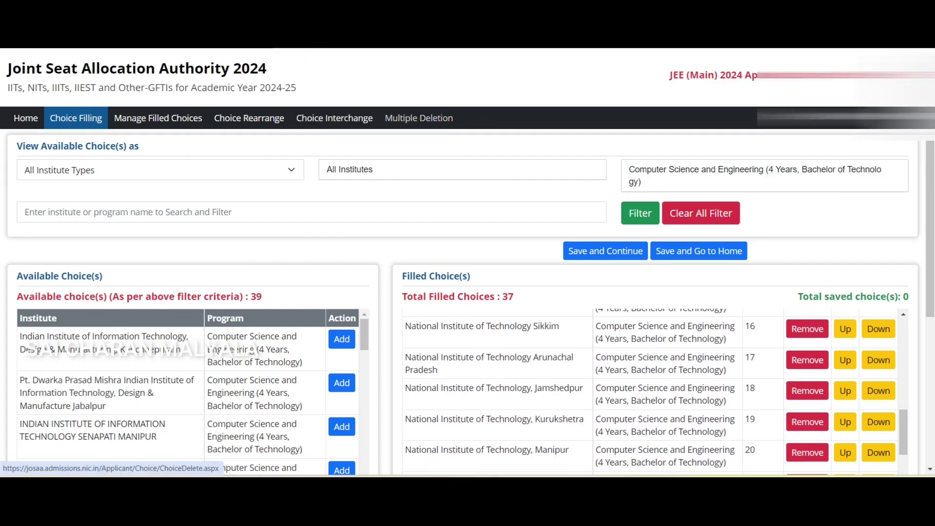
Discard the 37 unsaved CSE choices through Cancel Changes and return to Choice Filling
left_click(419, 118)
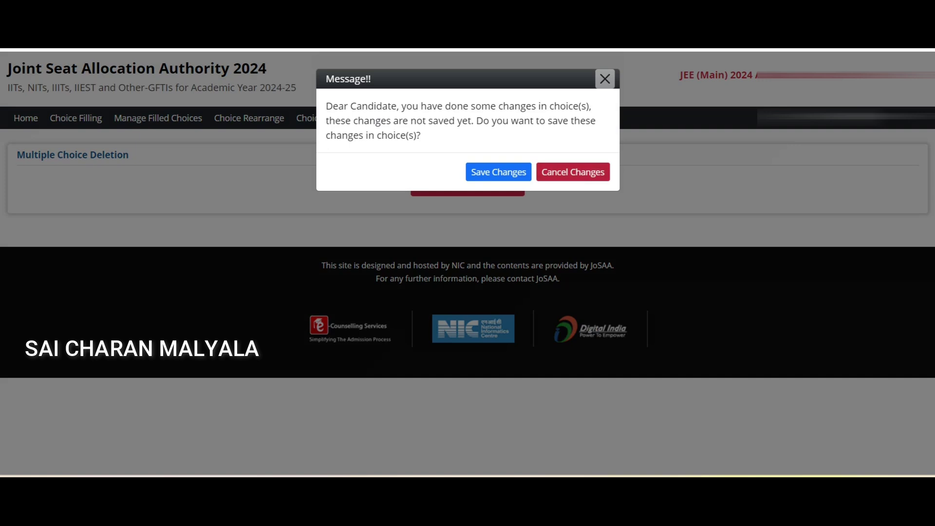
left_click(573, 172)
left_click(521, 105)
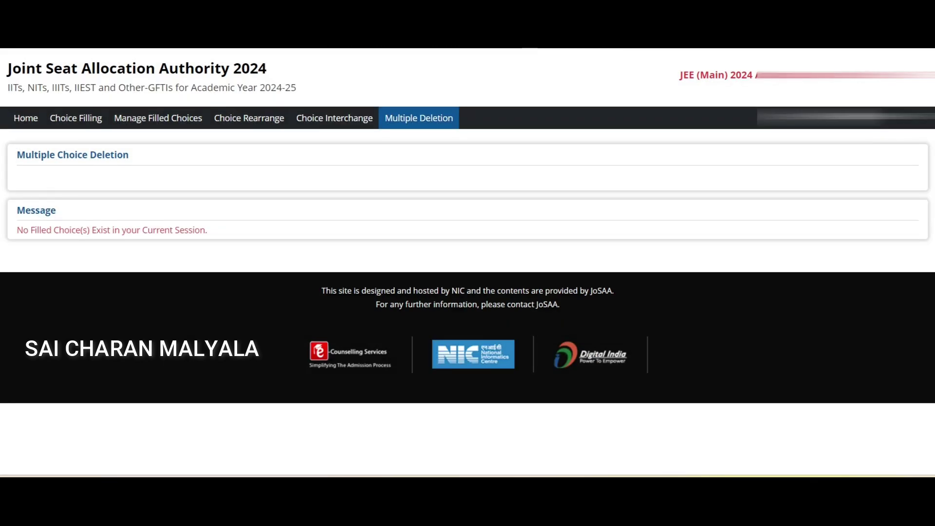
left_click(76, 118)
scroll(468, 263, "down", 5)
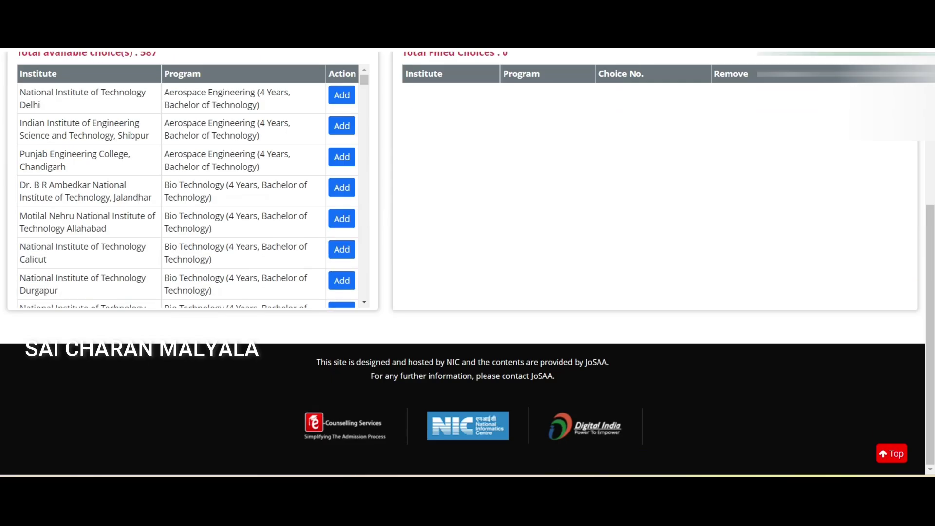